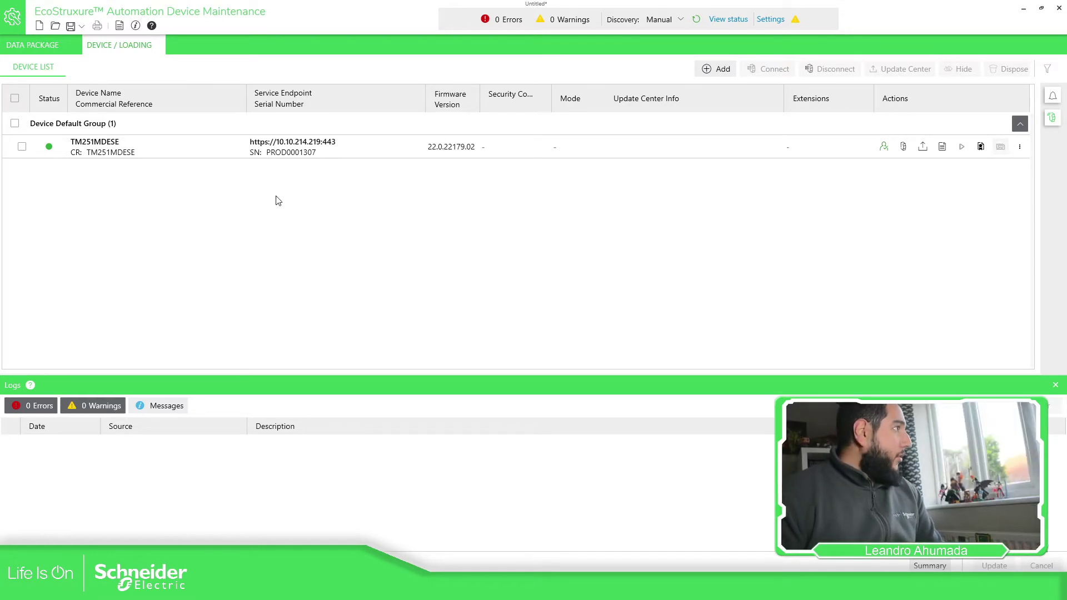
# Dispose of the TM251MDESE controller from the device list
pyautogui.click(23, 147)
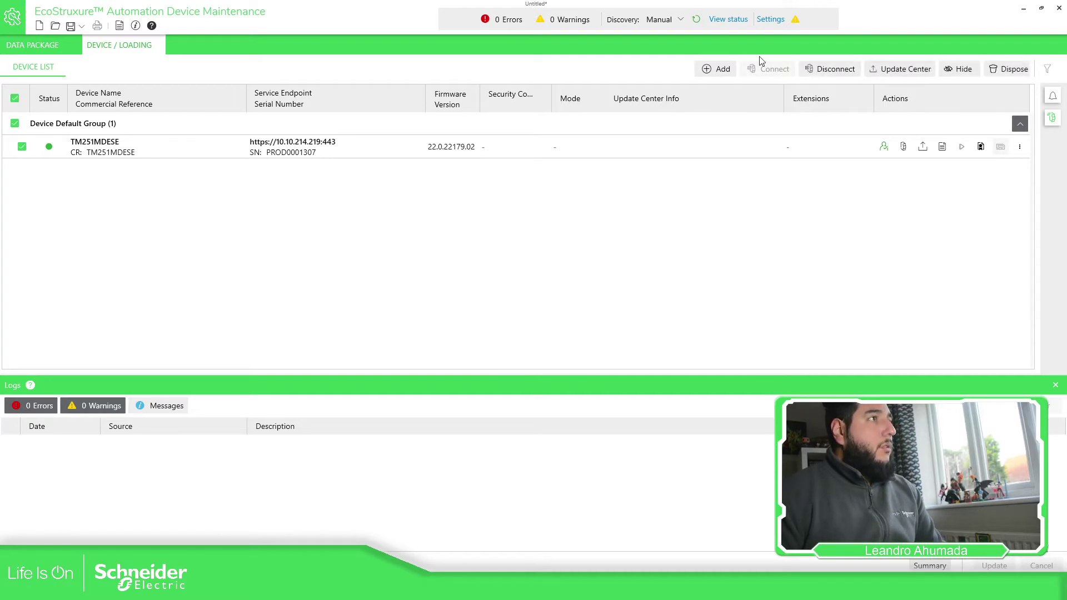
pyautogui.click(1006, 72)
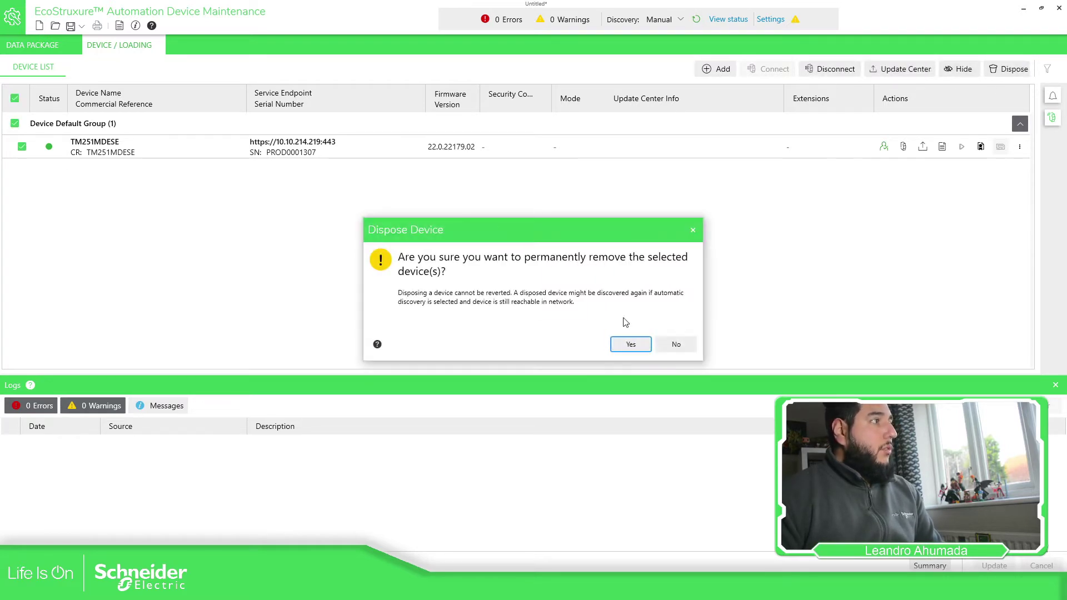
pyautogui.click(624, 346)
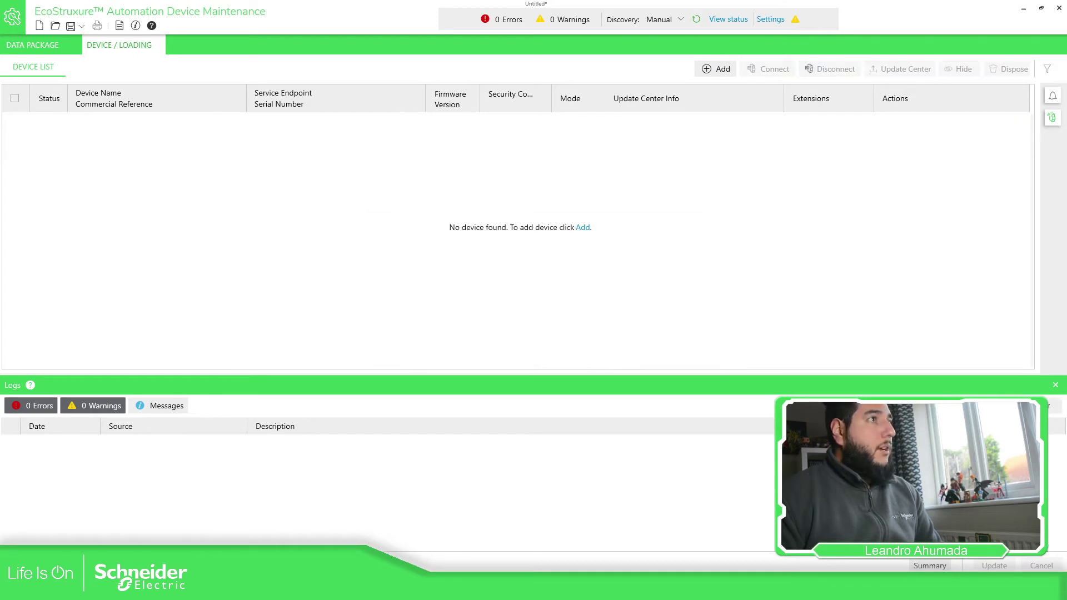
# Run a device discovery so the controller reappears as TM251MDESE_PROD0001307
pyautogui.click(1053, 119)
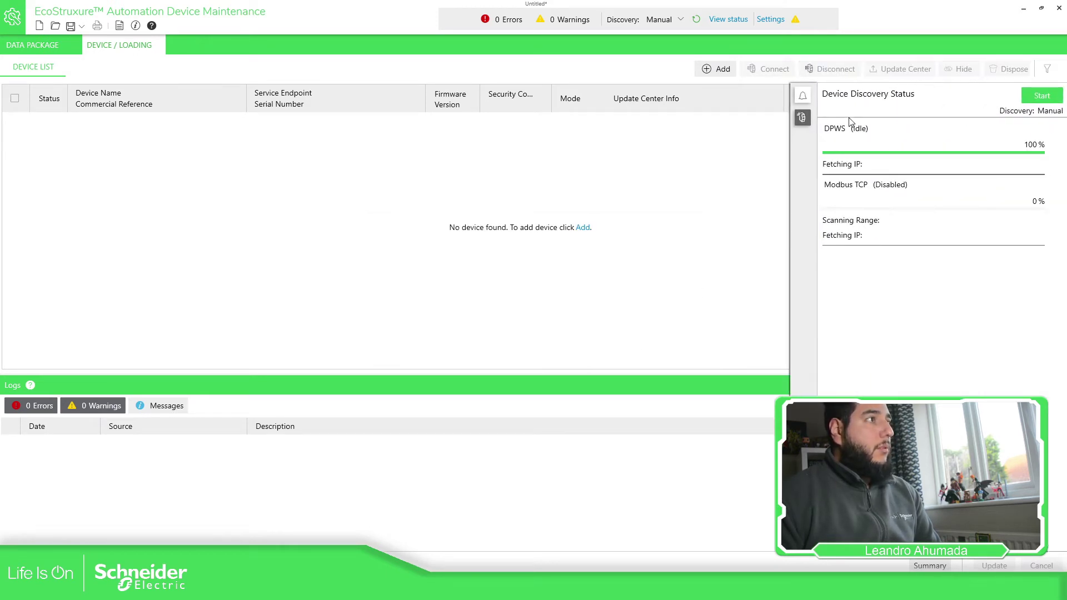
pyautogui.click(1044, 98)
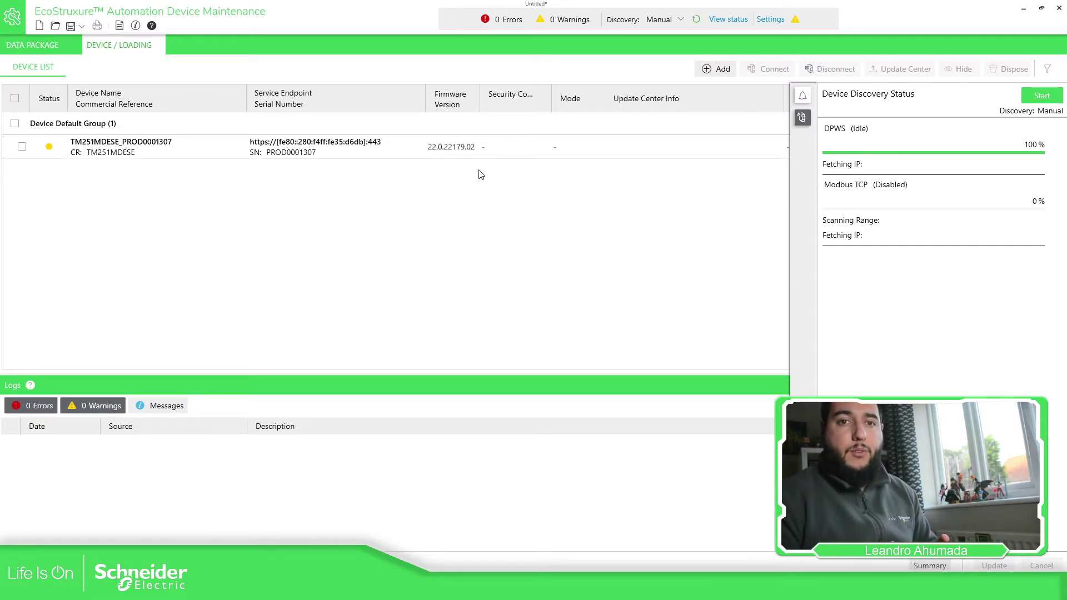
pyautogui.click(683, 211)
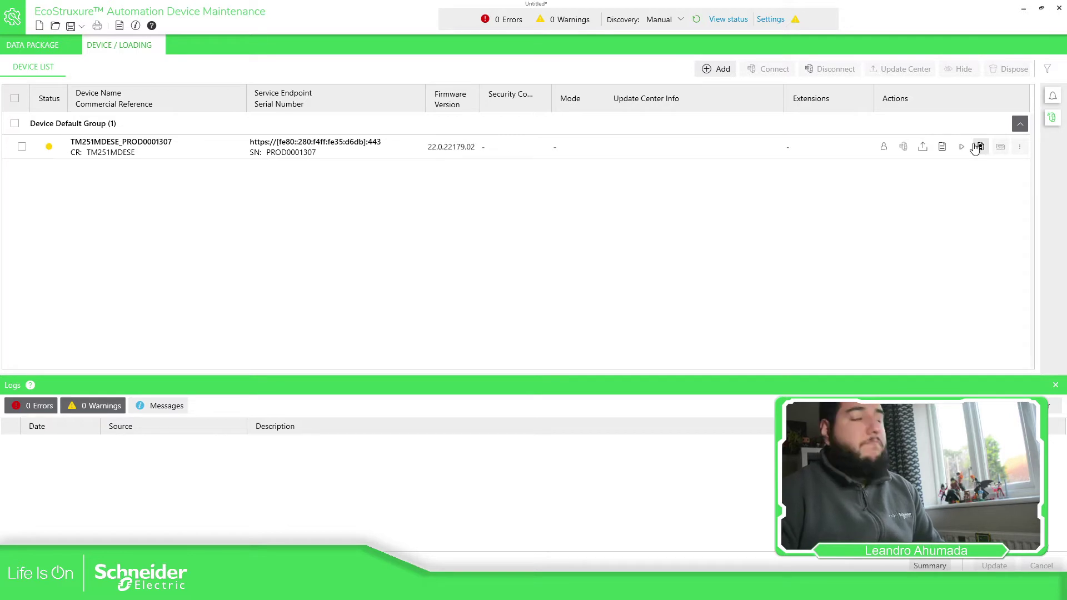
pyautogui.click(22, 147)
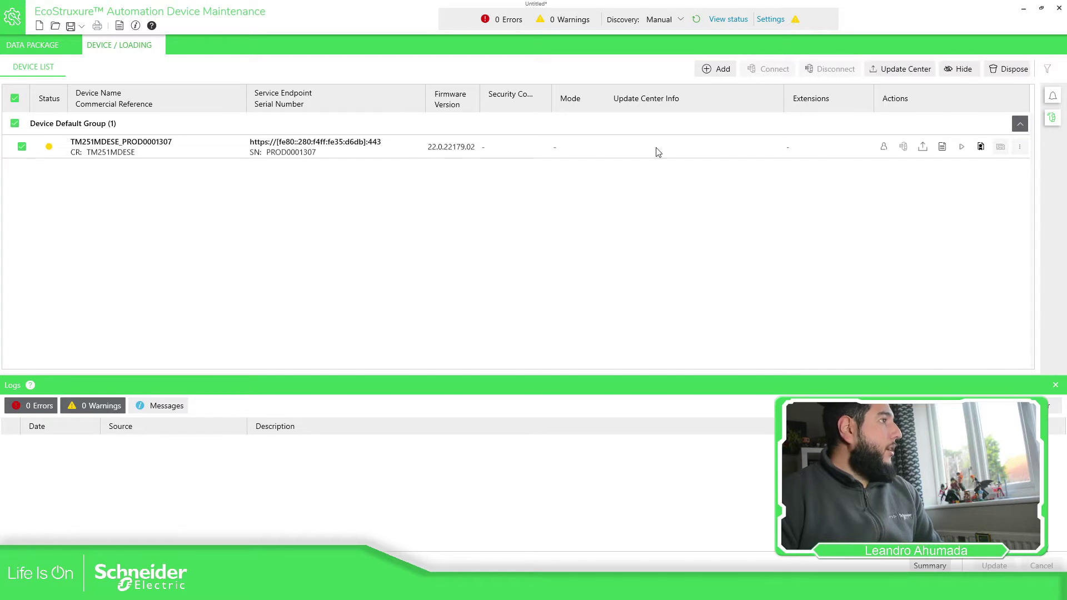
pyautogui.click(883, 150)
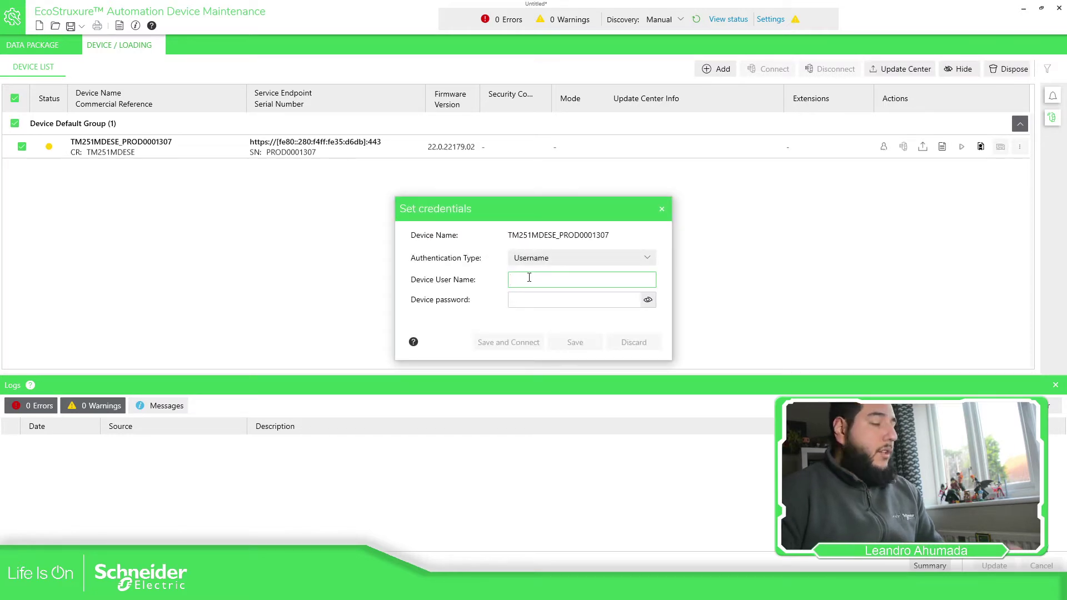
pyautogui.write('installer')
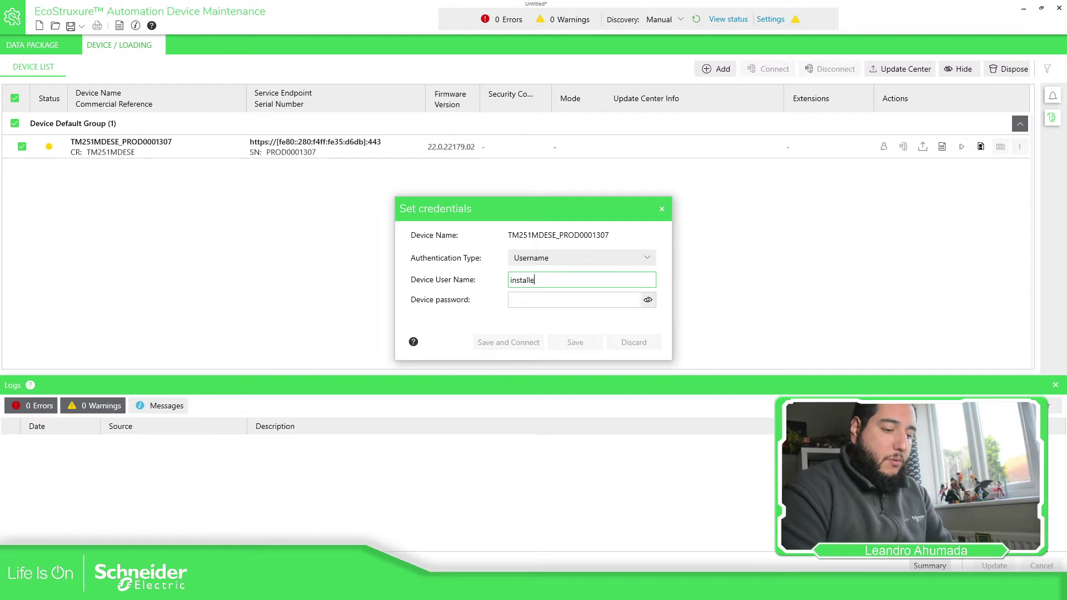
pyautogui.press('Tab')
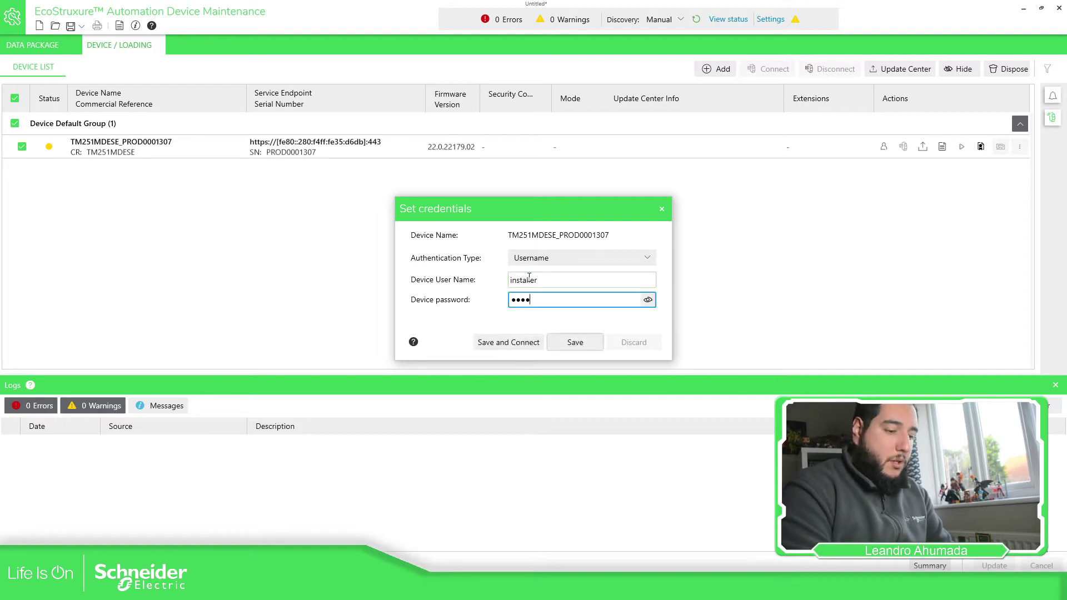
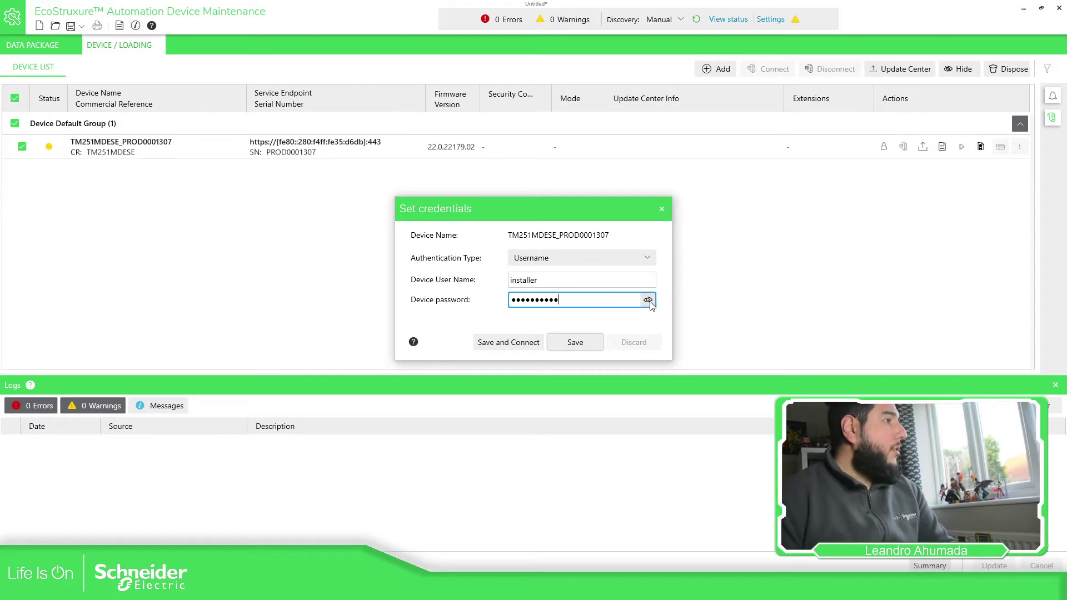
pyautogui.click(649, 303)
pyautogui.moveTo(581, 297); pyautogui.dragTo(474, 299)
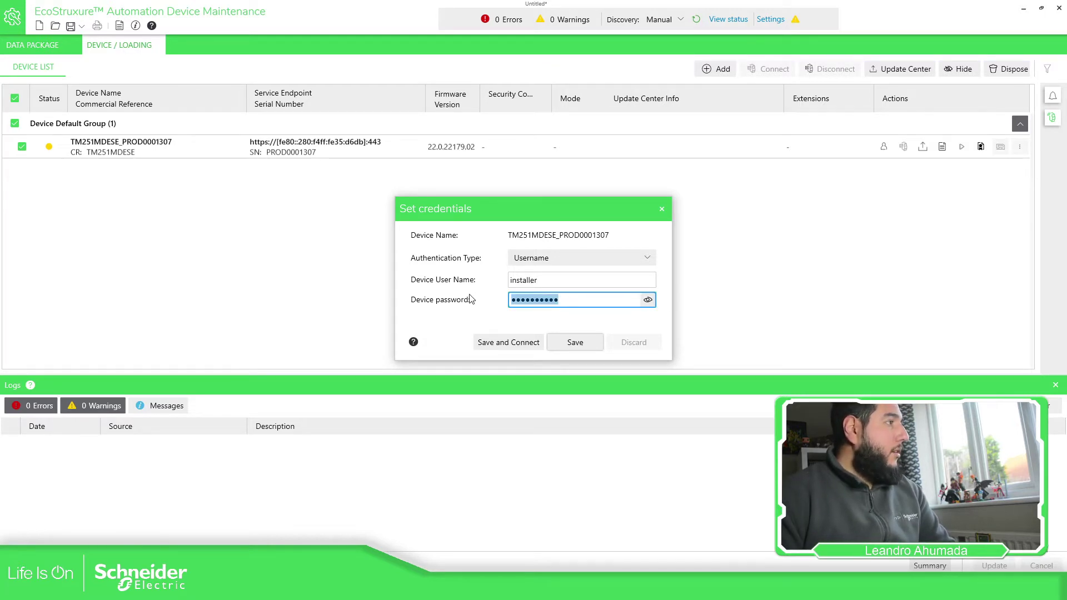
pyautogui.click(567, 280)
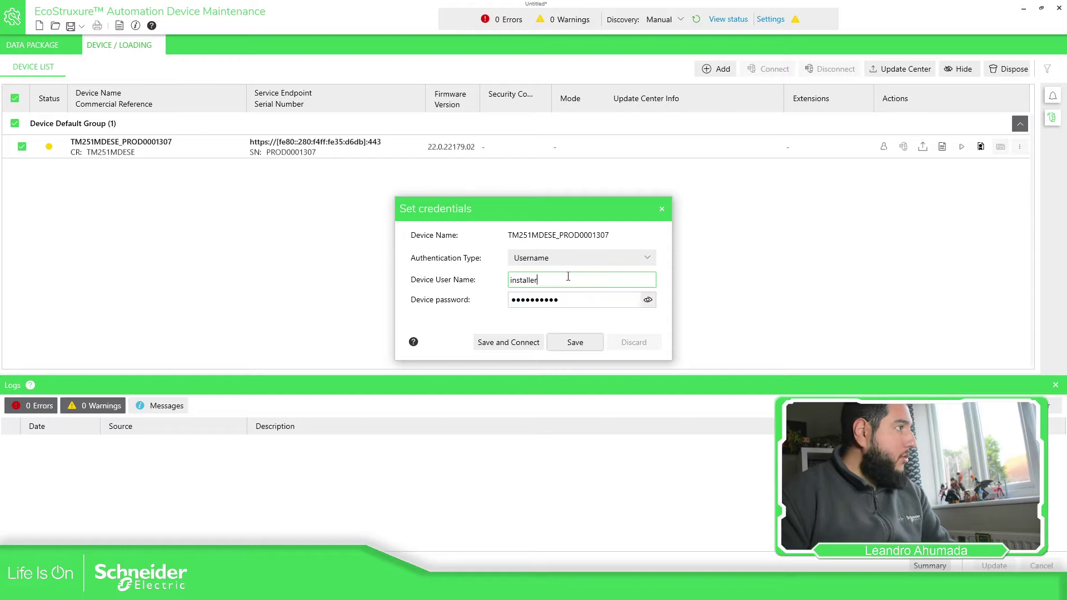
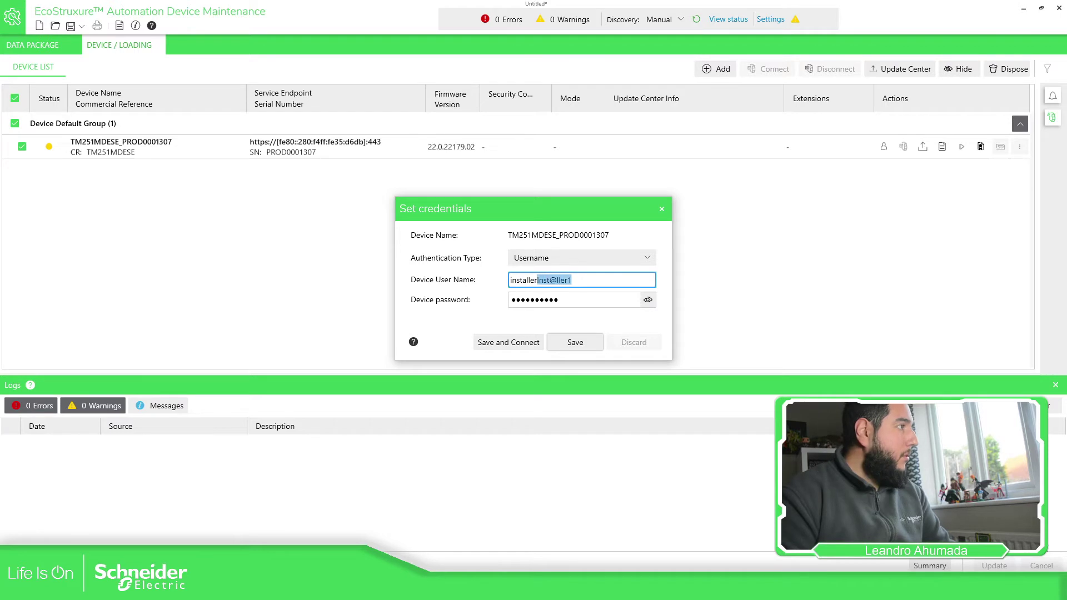
pyautogui.moveTo(597, 300); pyautogui.dragTo(506, 302)
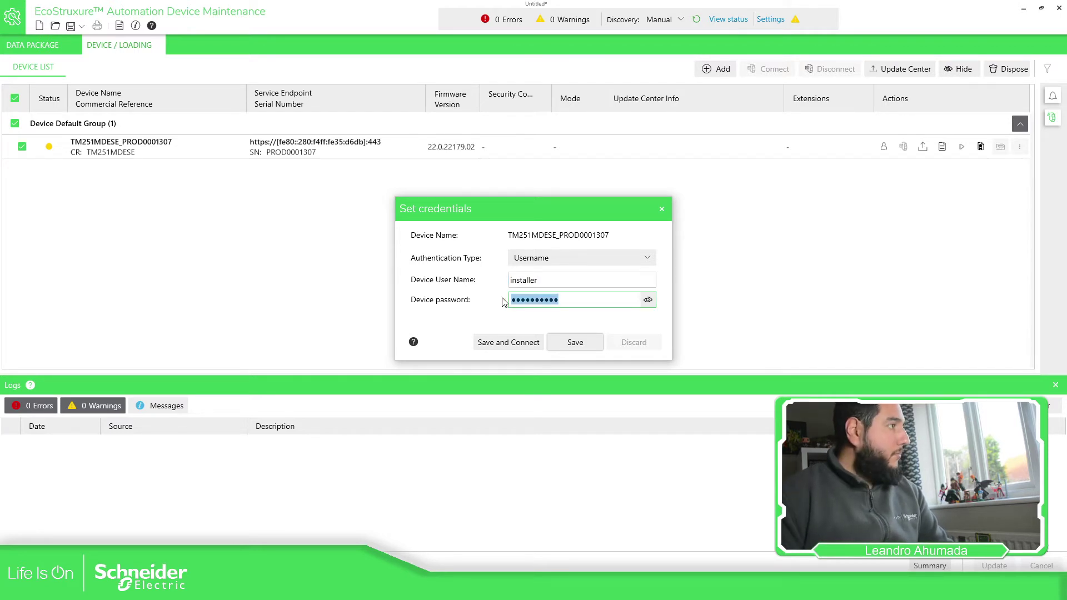
pyautogui.click(596, 299)
pyautogui.click(649, 300)
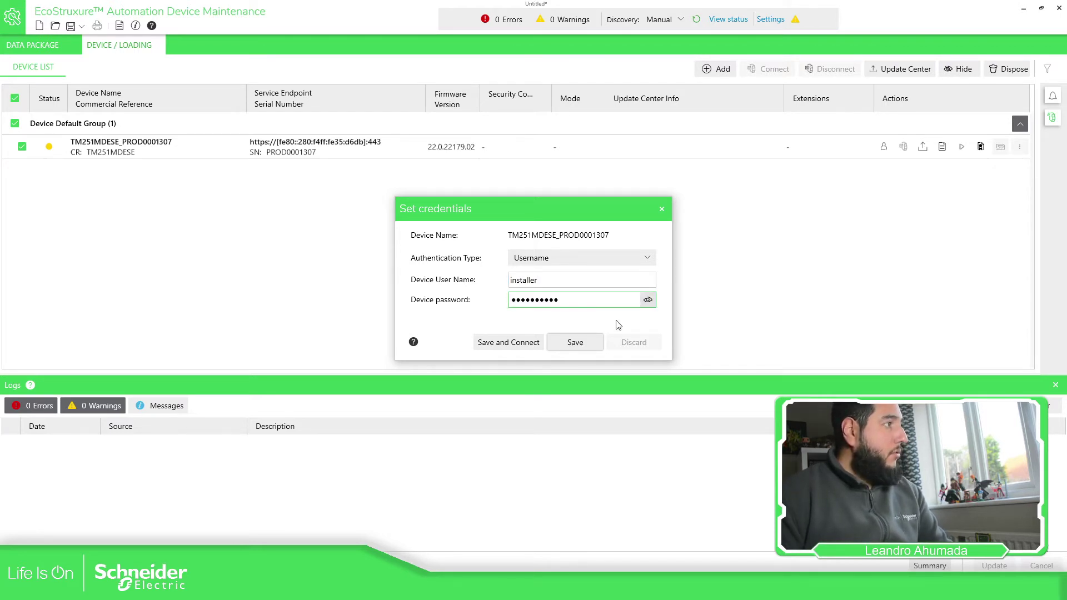
pyautogui.click(520, 343)
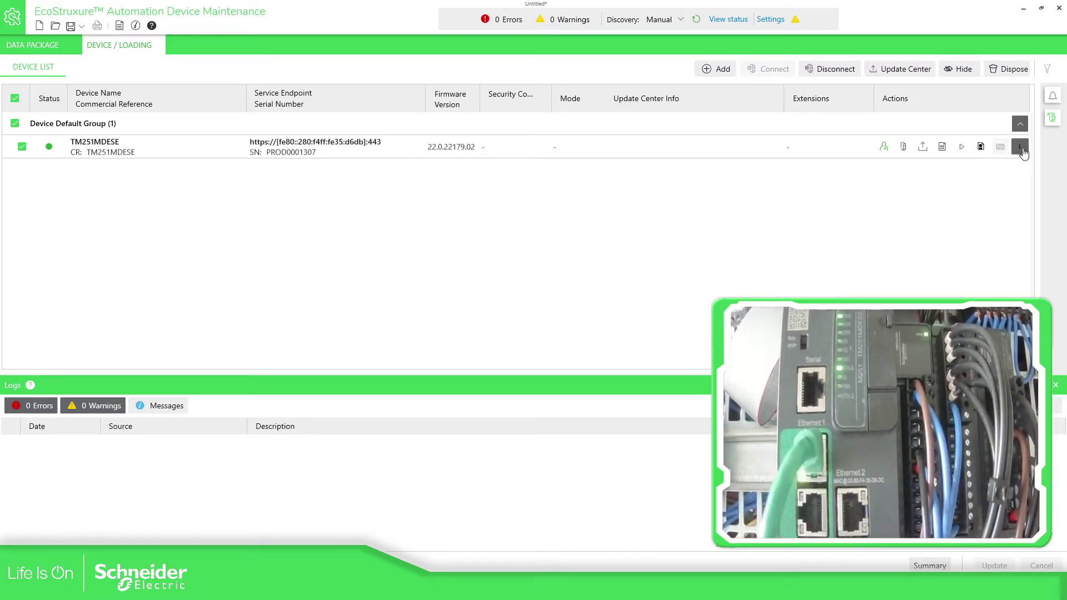
# Flash the TM251MDESE's status LEDs using the Optical identification action
pyautogui.click(1020, 148)
pyautogui.click(1001, 168)
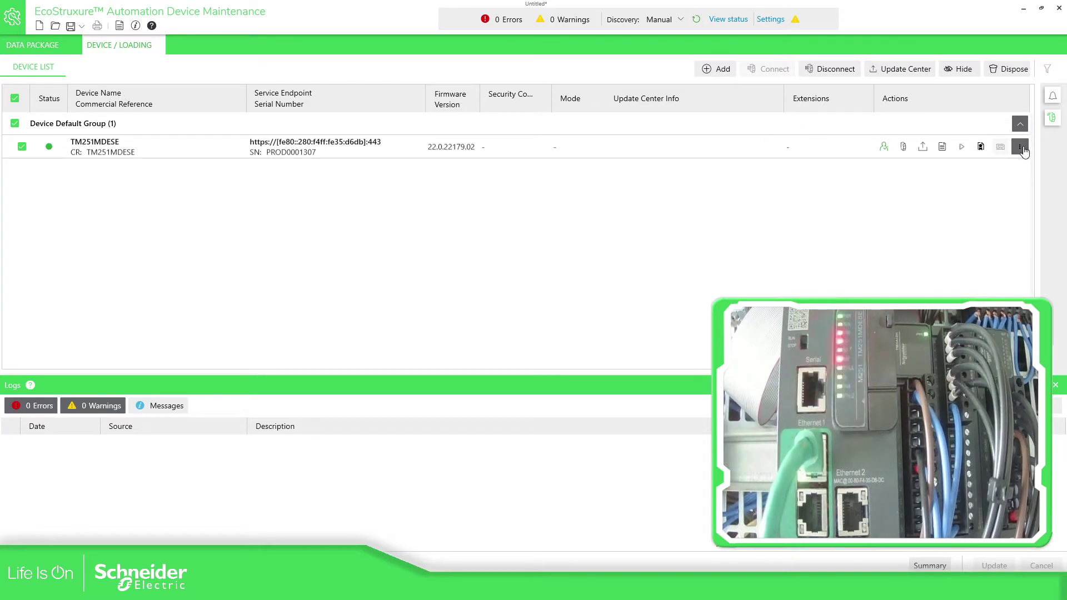
pyautogui.click(1021, 148)
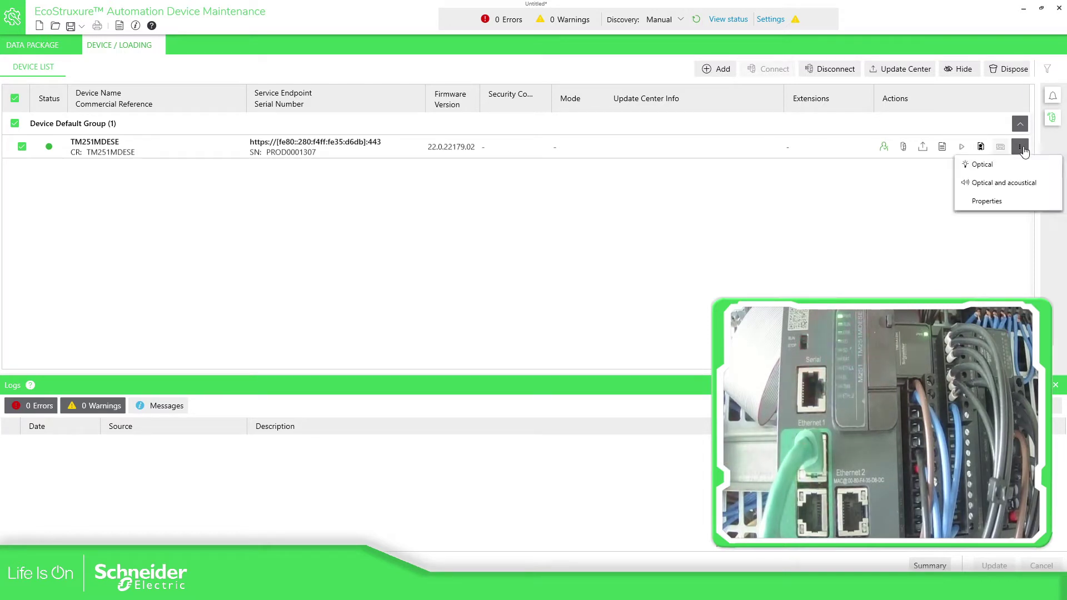
# Set FriendlyName to 'MyPLC' in the Device Pre-Configuration properties and apply it
pyautogui.click(988, 206)
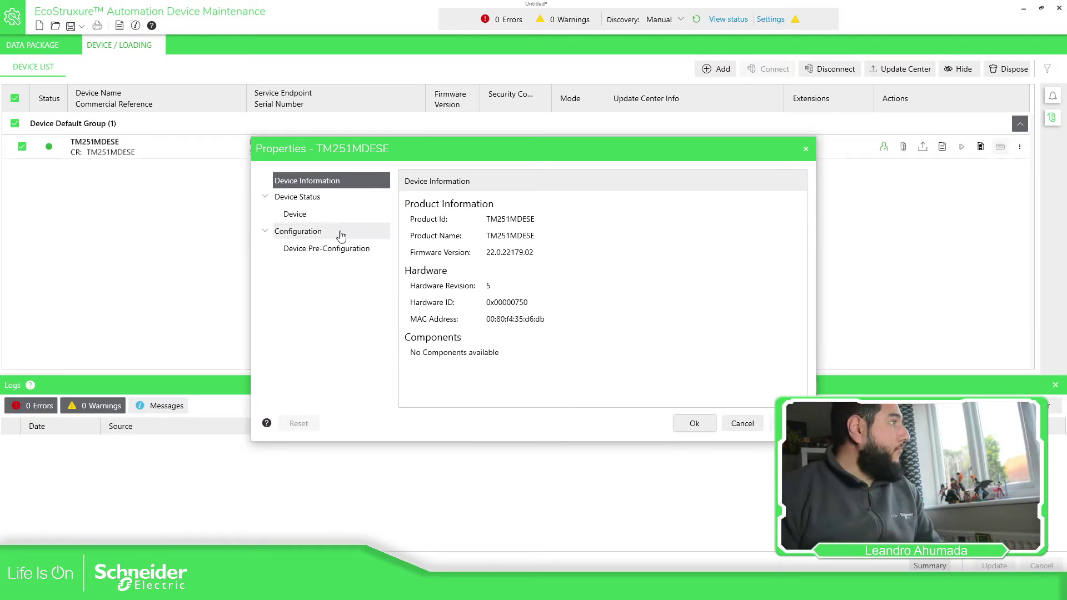
pyautogui.click(320, 252)
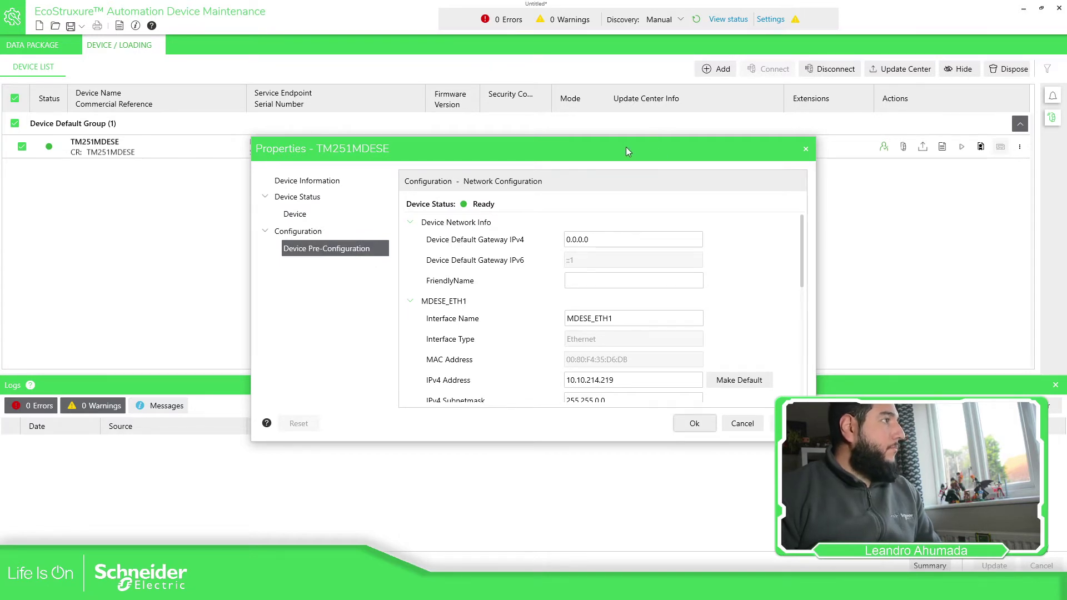
pyautogui.moveTo(627, 149); pyautogui.dragTo(631, 164)
pyautogui.scroll(-3, 584, 296)
pyautogui.scroll(-2, 643, 288)
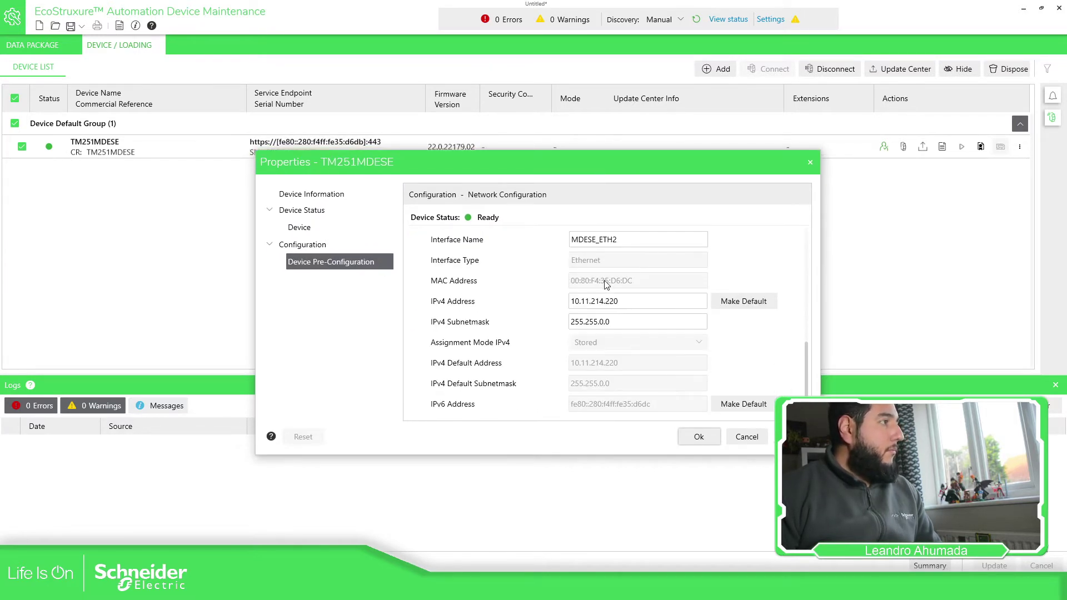
pyautogui.scroll(5, 617, 282)
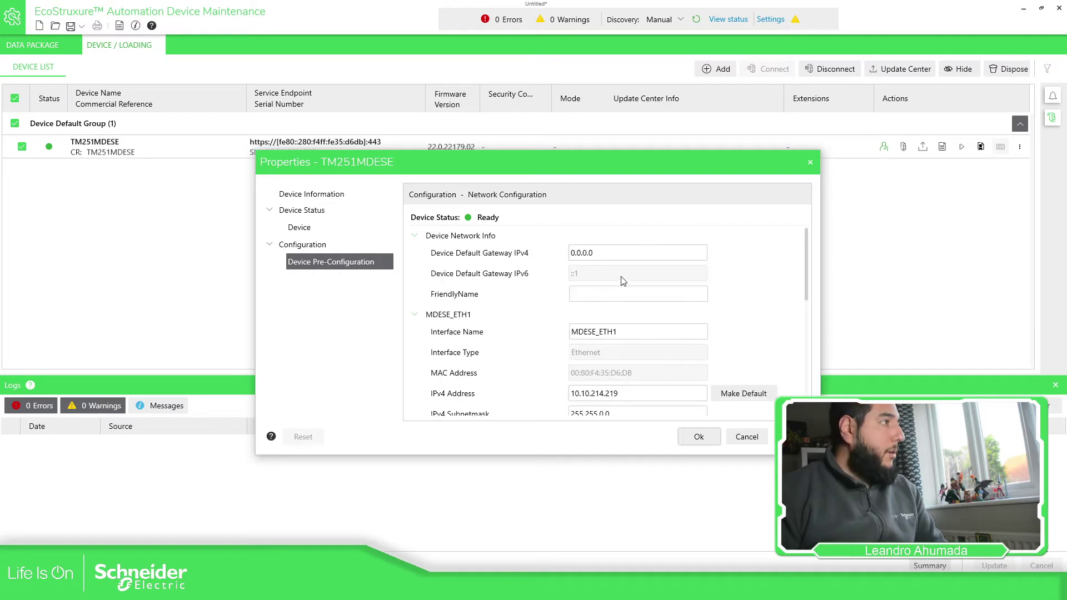
pyautogui.click(592, 292)
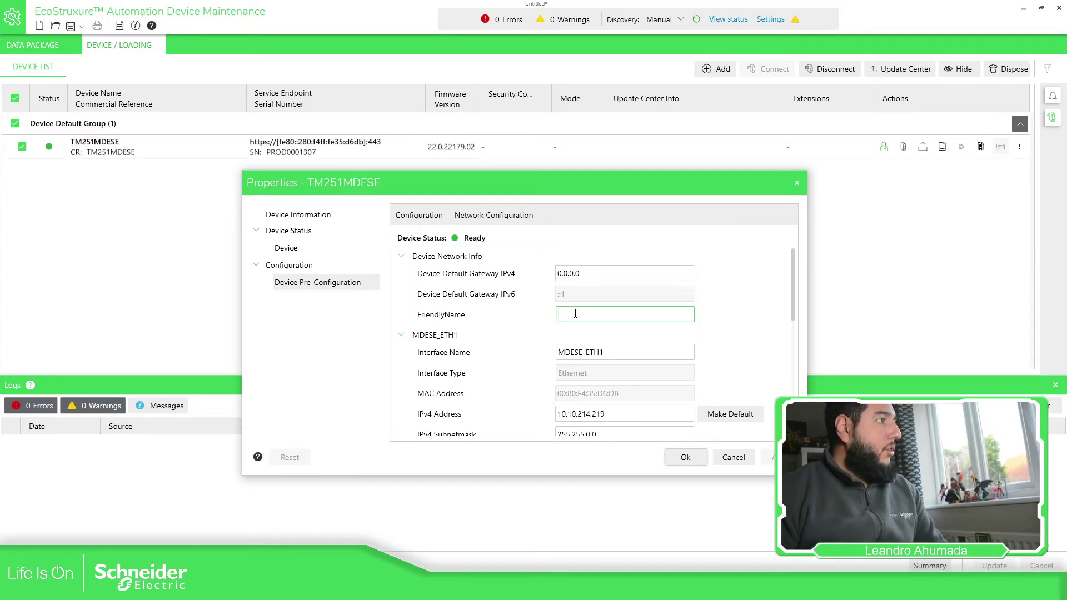
pyautogui.write('MyP')
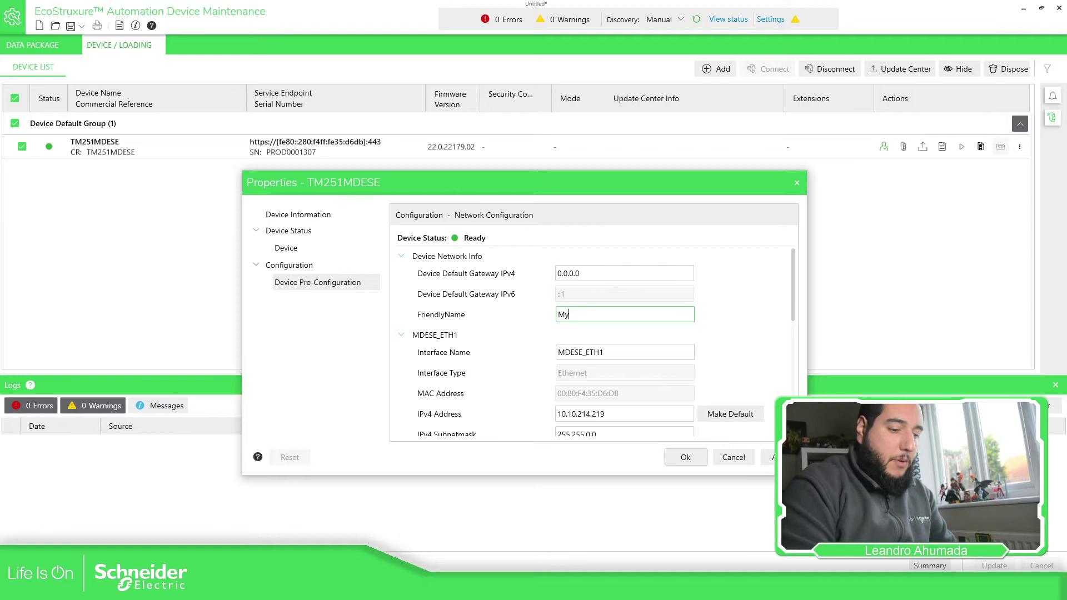
pyautogui.write('LC')
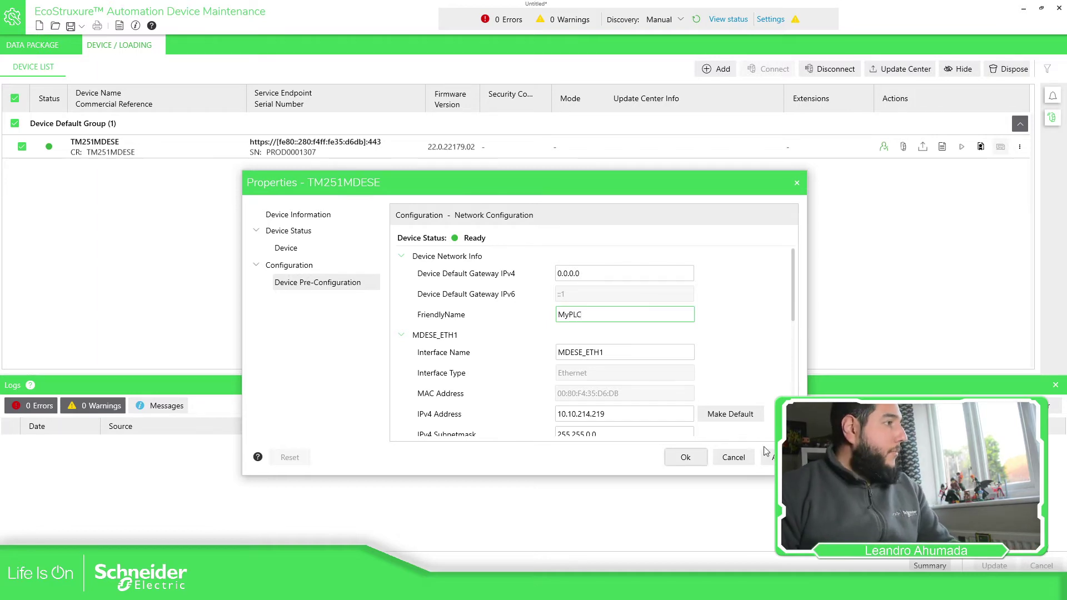
pyautogui.click(770, 457)
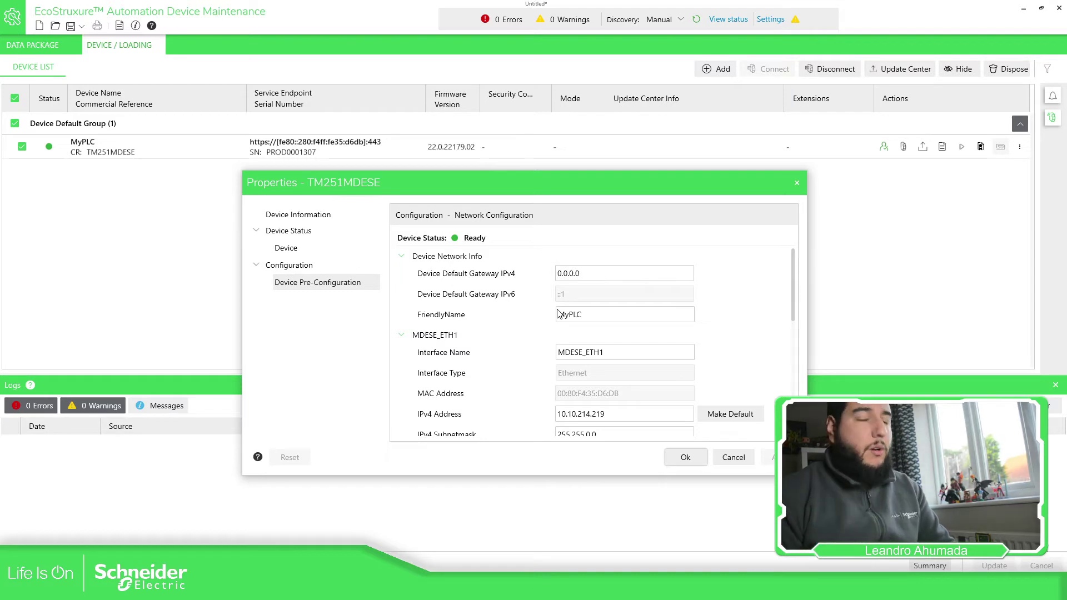
# Set MDESE_ETH1 to IPv4 192.168.1.51 with subnet mask 255.255.255.0
pyautogui.scroll(-5, 631, 328)
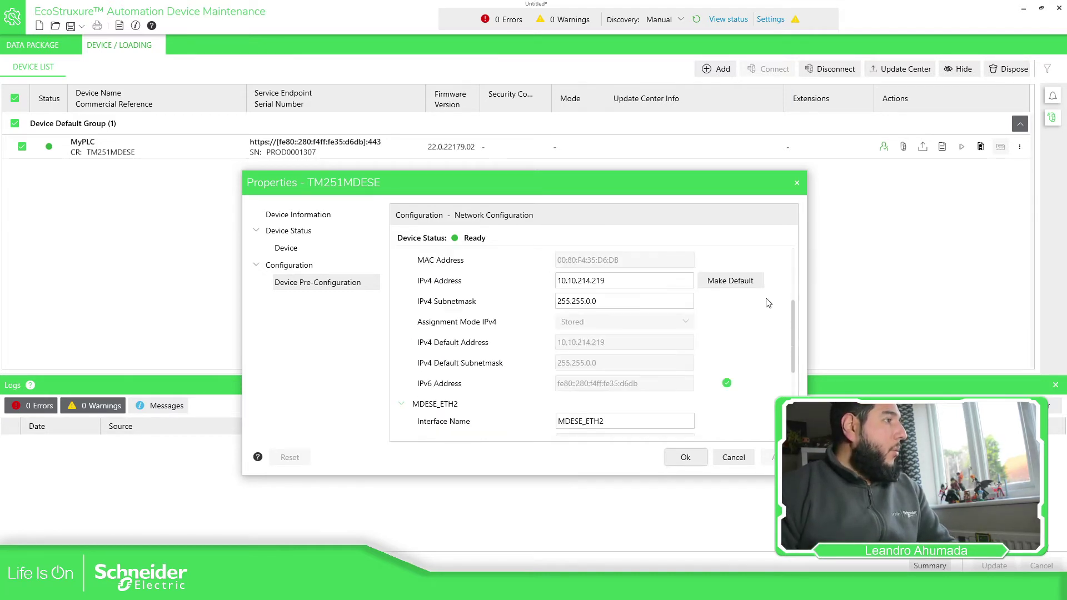
pyautogui.moveTo(609, 280); pyautogui.dragTo(536, 278)
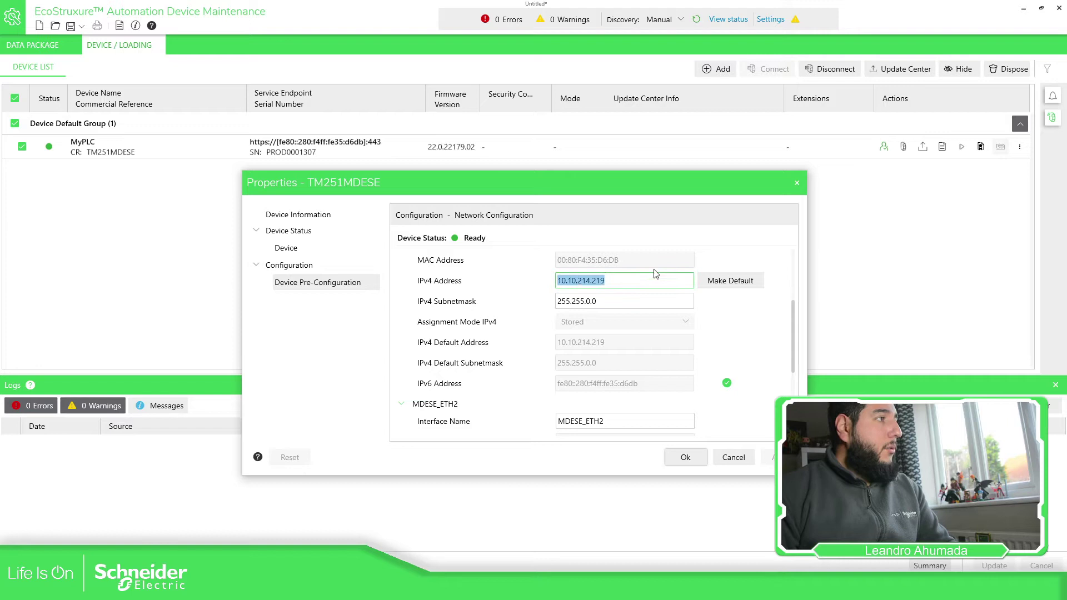
pyautogui.write('192.')
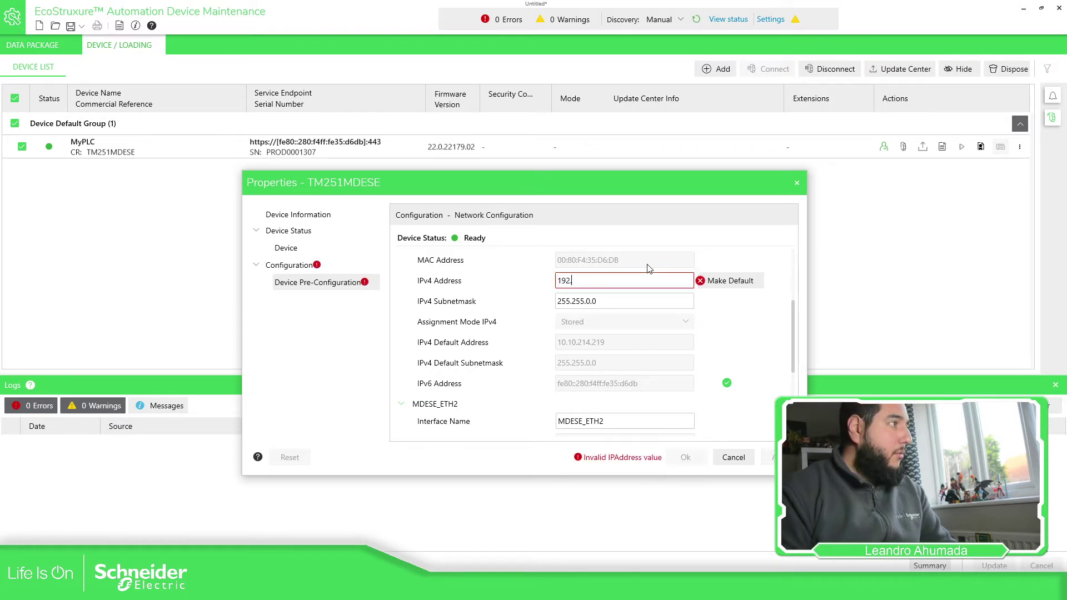
pyautogui.write('168.1.51')
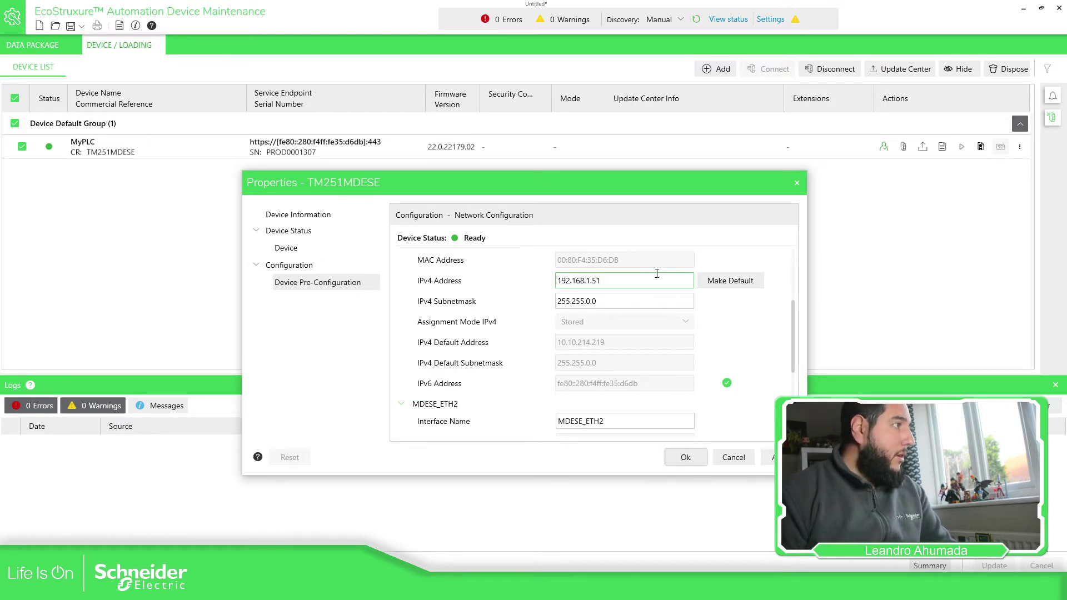
pyautogui.doubleClick(590, 301)
pyautogui.write('255.')
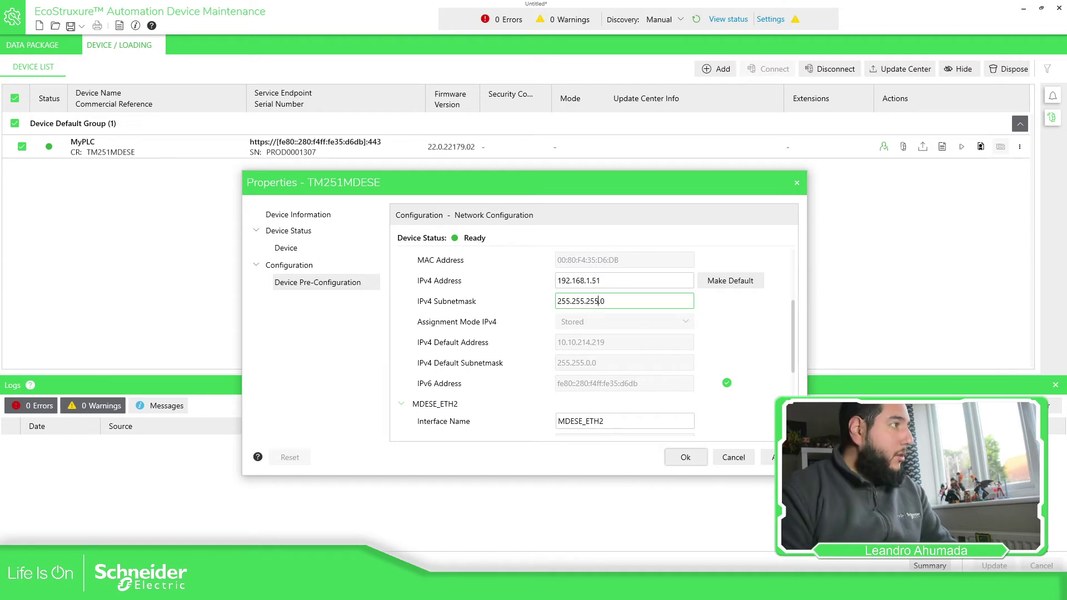
# Set MDESE_ETH2 to IPv4 192.168.2.51 with mask 255.255.255.0, correcting its last digit
pyautogui.scroll(-5, 645, 309)
pyautogui.moveTo(618, 354); pyautogui.dragTo(514, 342)
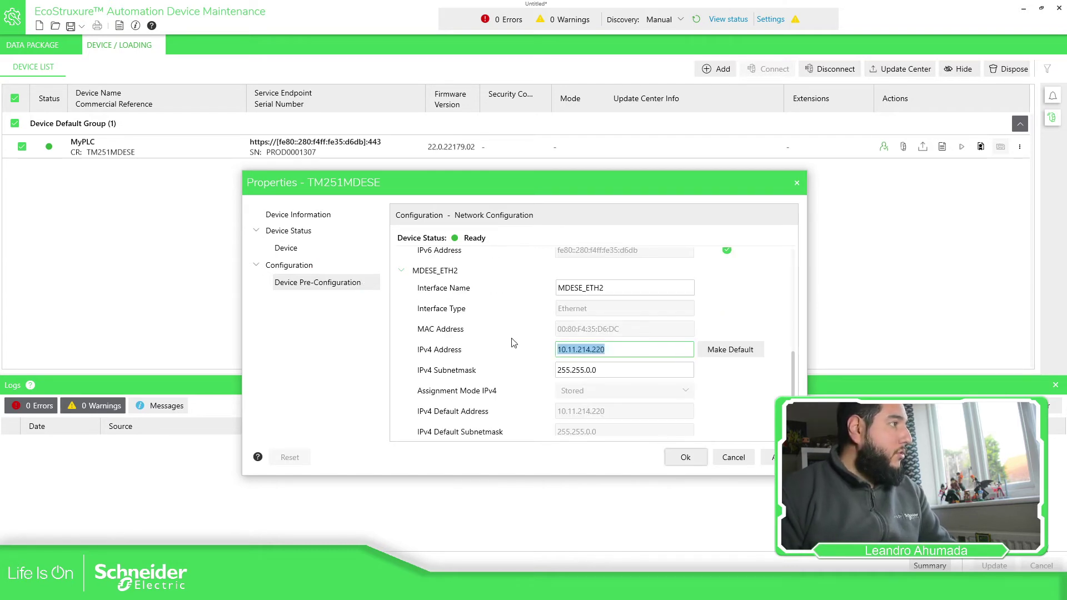
pyautogui.write('192.168.')
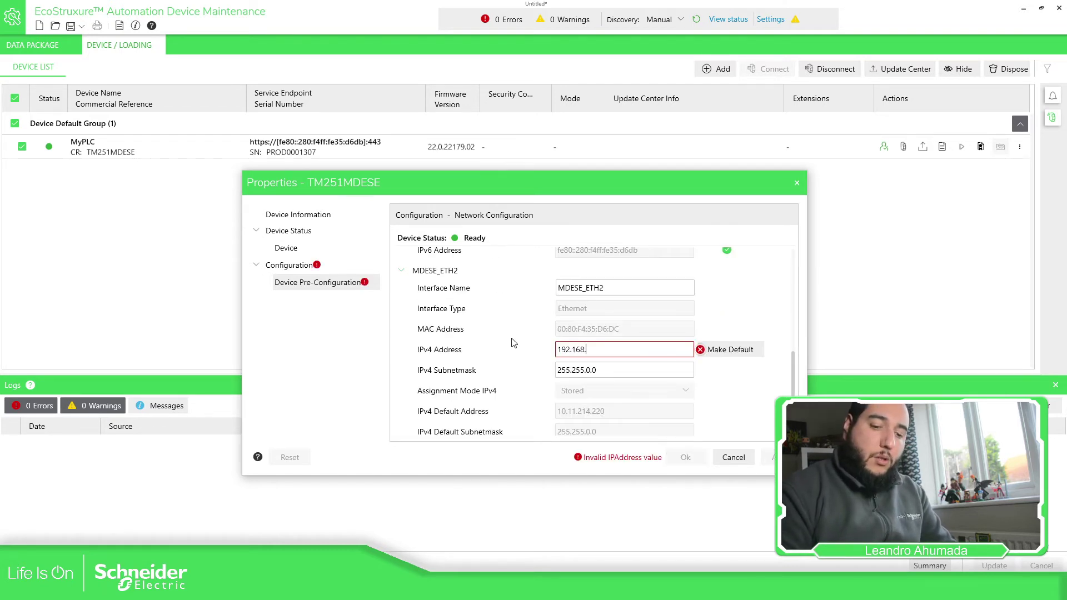
pyautogui.write('2.51')
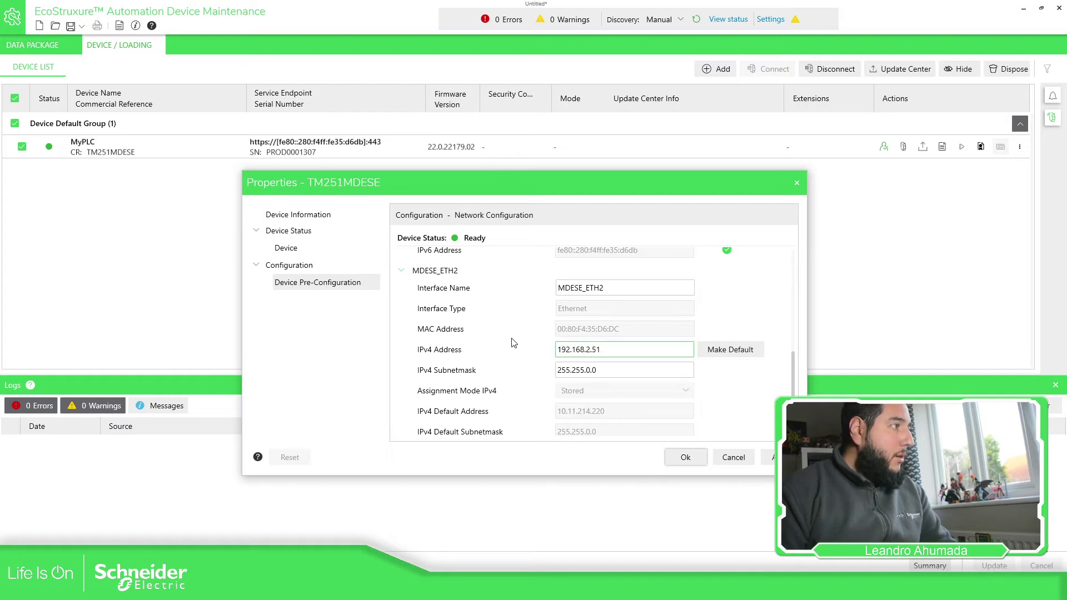
pyautogui.click(592, 370)
pyautogui.press('BackSpace')
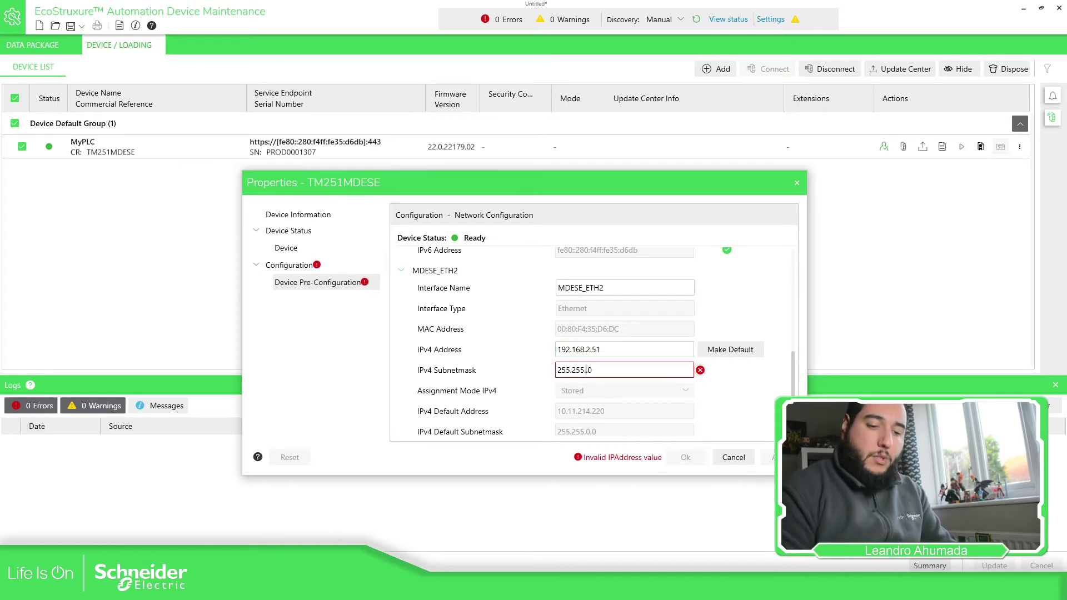
pyautogui.write('255.')
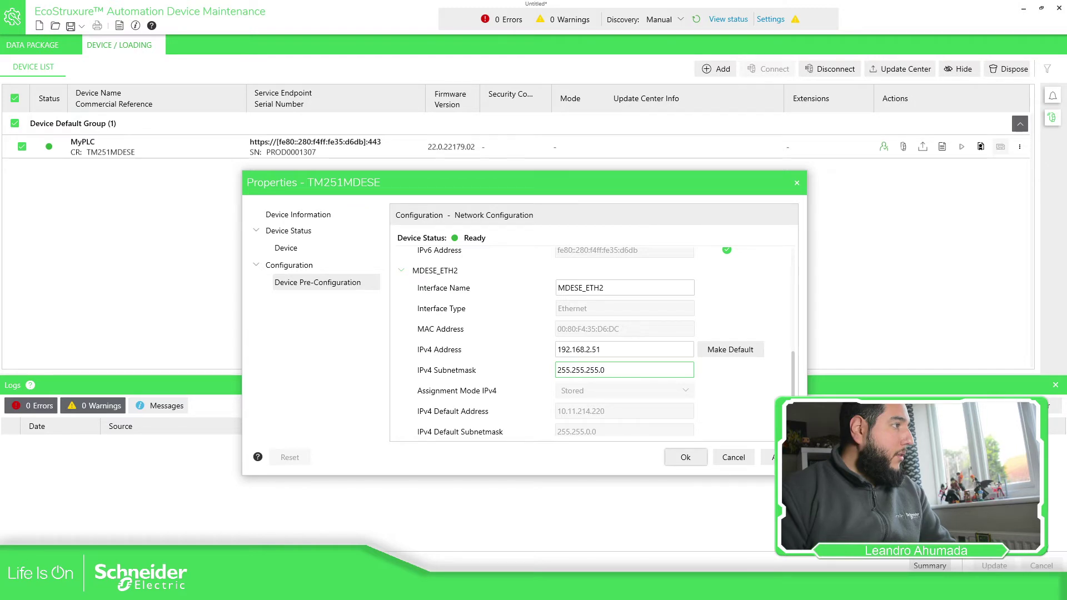
pyautogui.scroll(3, 592, 345)
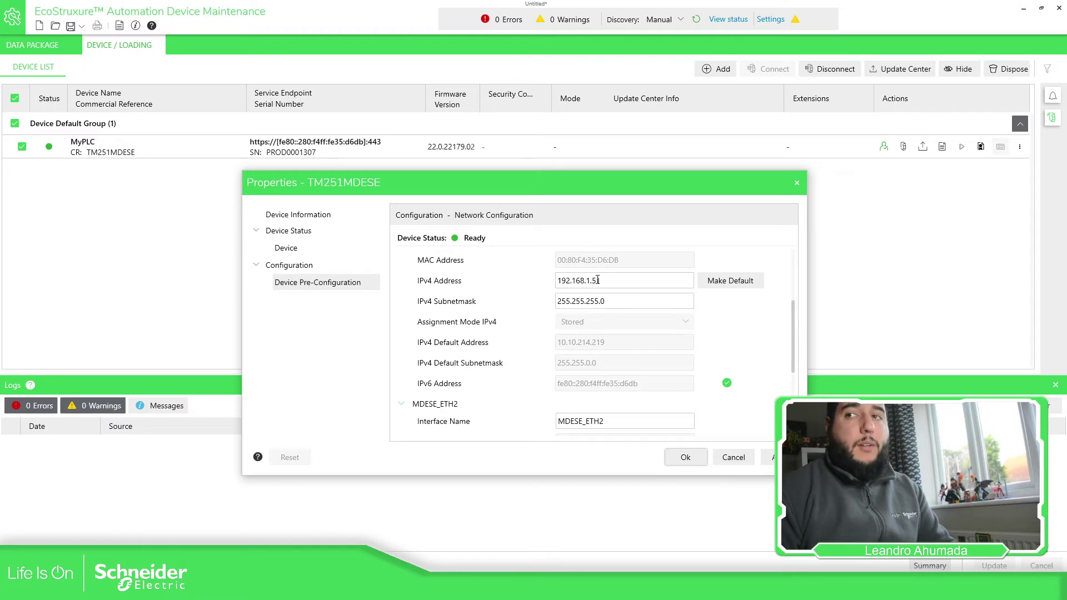
pyautogui.scroll(-2, 671, 285)
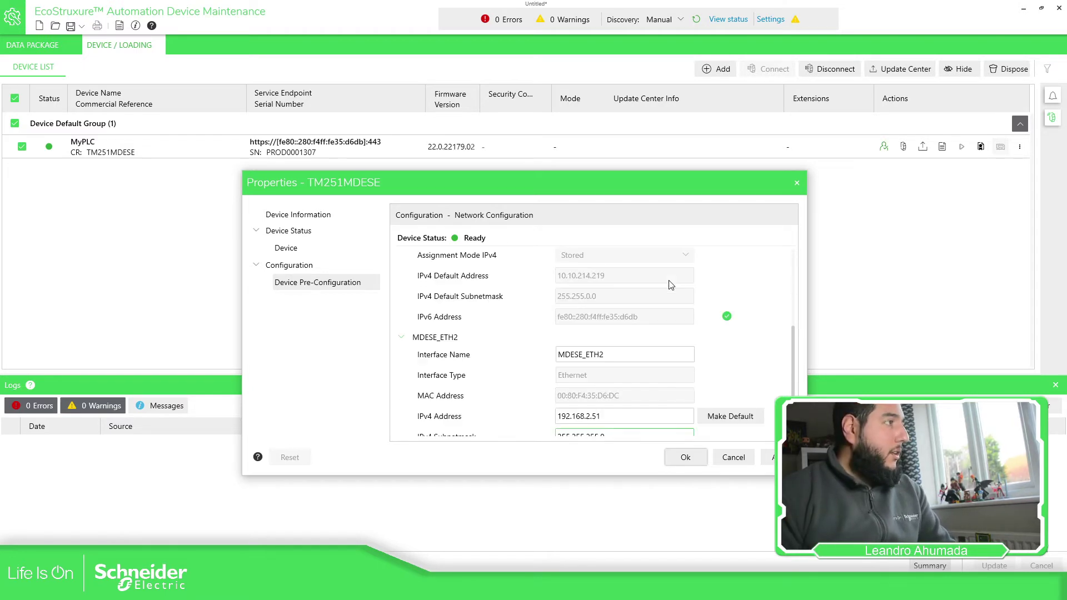
pyautogui.scroll(-3, 683, 290)
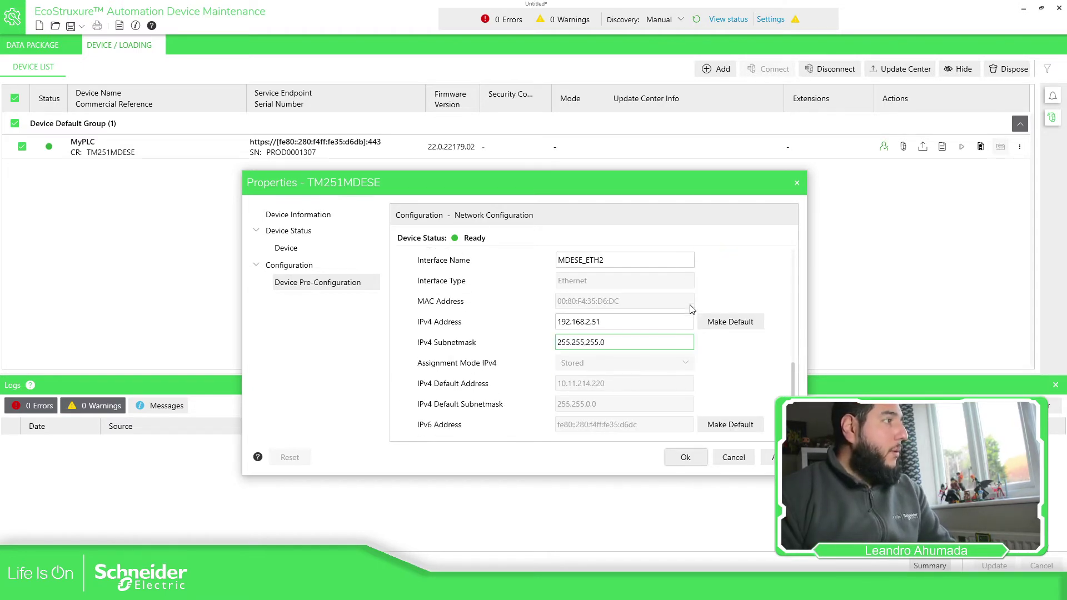
pyautogui.click(596, 321)
pyautogui.press('BackSpace')
pyautogui.write('1')
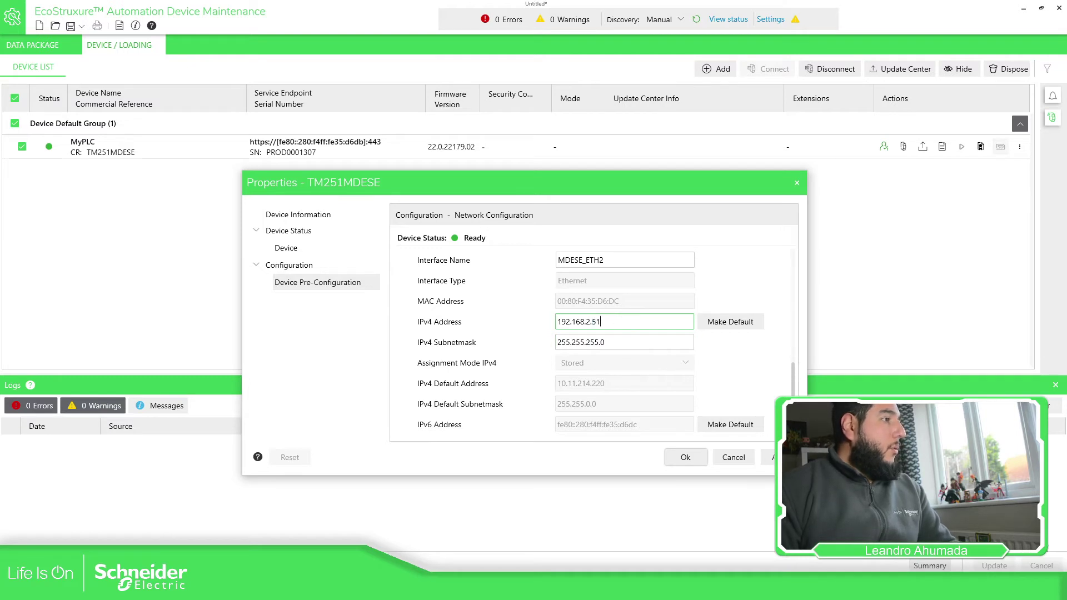
# Send the new network configuration and approve restarting MyPLC
pyautogui.click(770, 457)
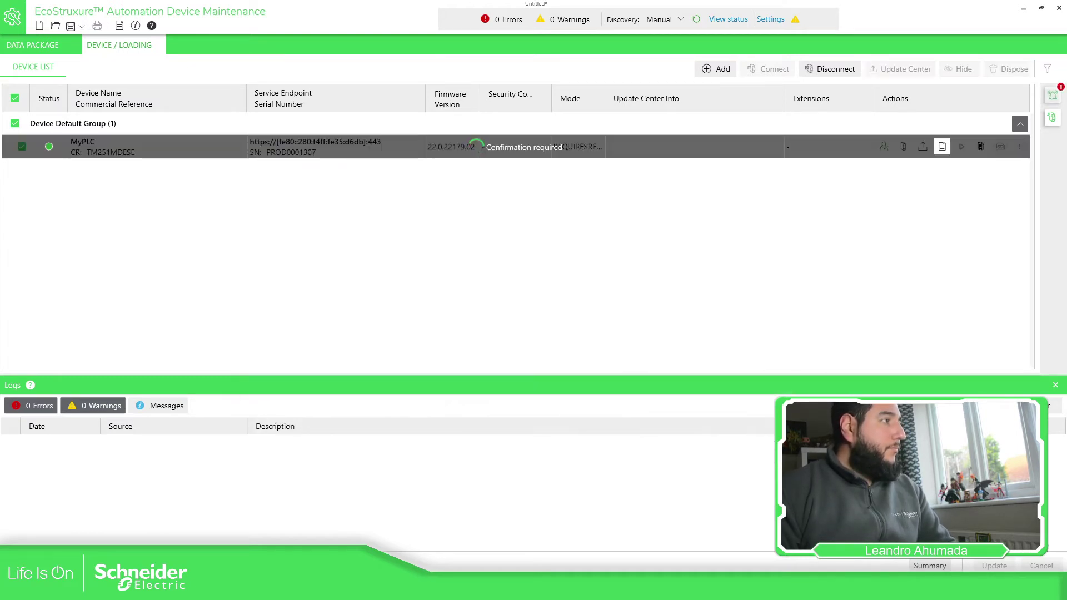
pyautogui.click(1055, 98)
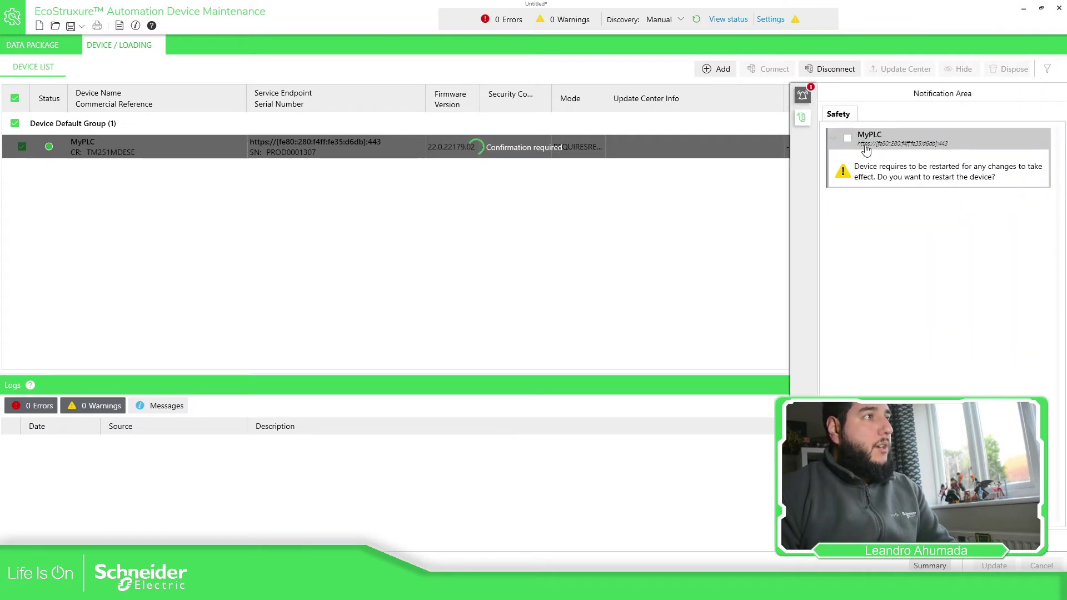
pyautogui.click(848, 139)
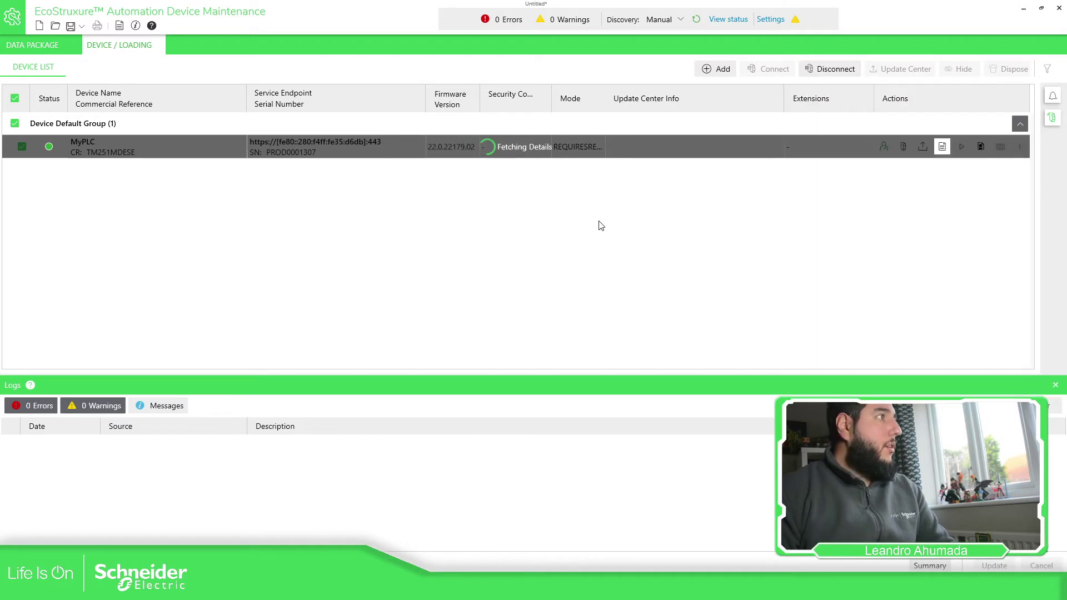
pyautogui.moveTo(610, 98); pyautogui.dragTo(658, 97)
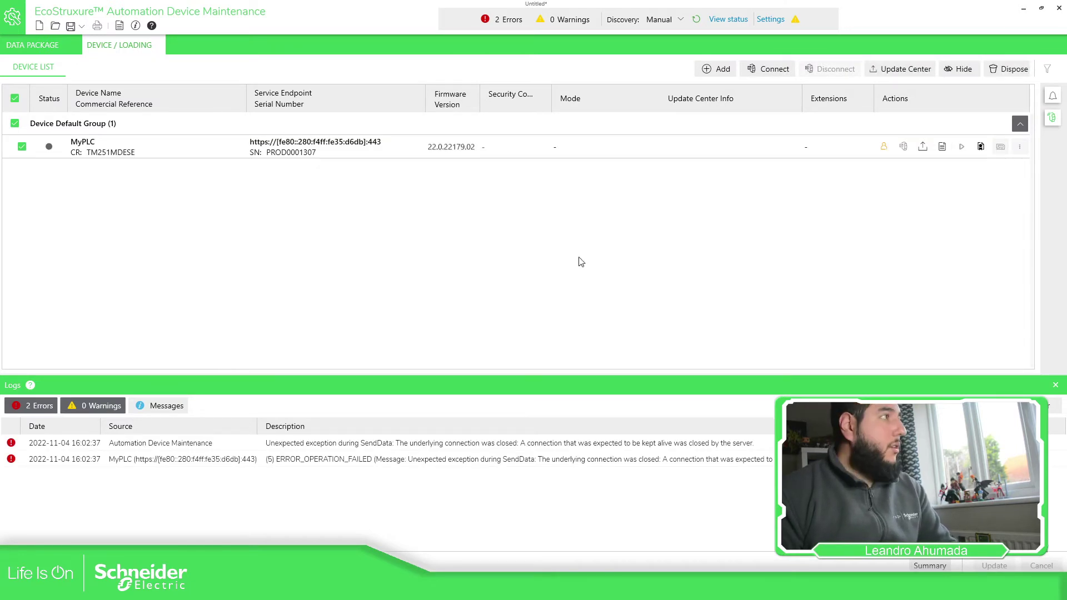
# Save MyPLC's device login credentials and check for new notifications
pyautogui.click(882, 154)
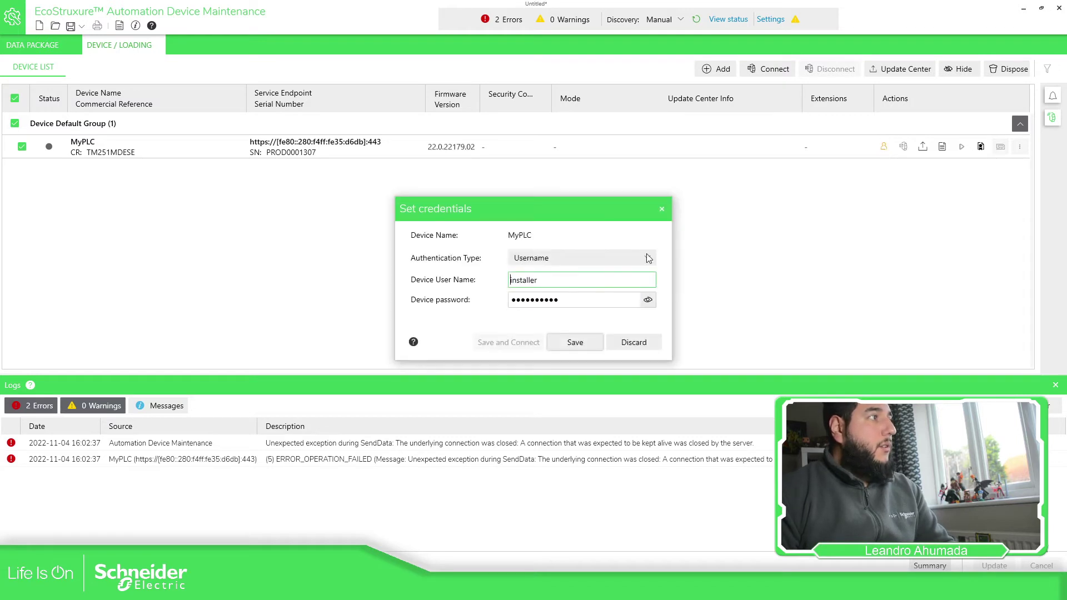
pyautogui.click(576, 343)
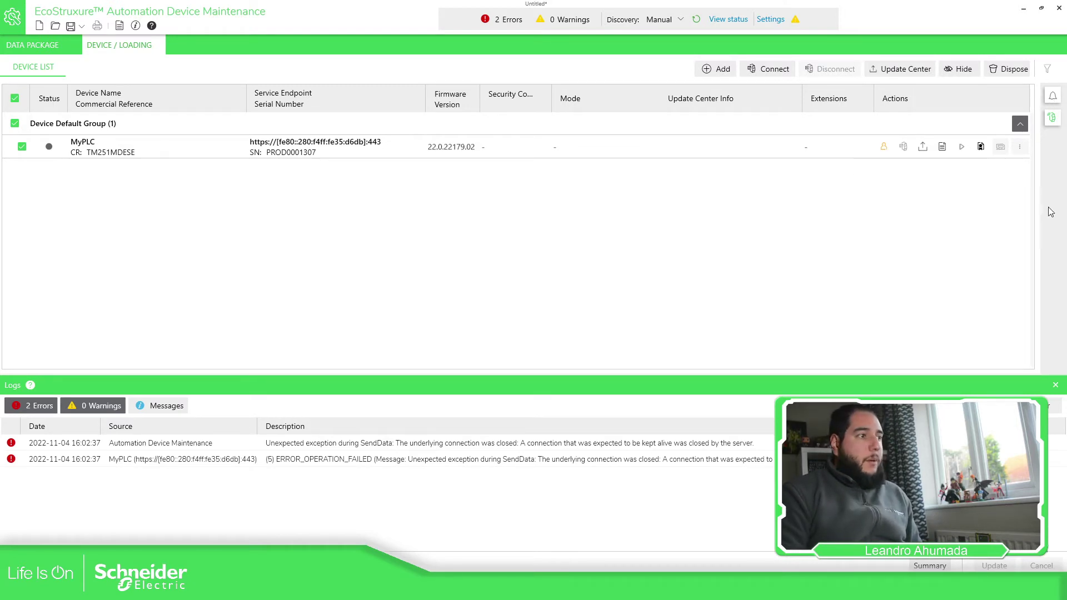
pyautogui.click(1055, 97)
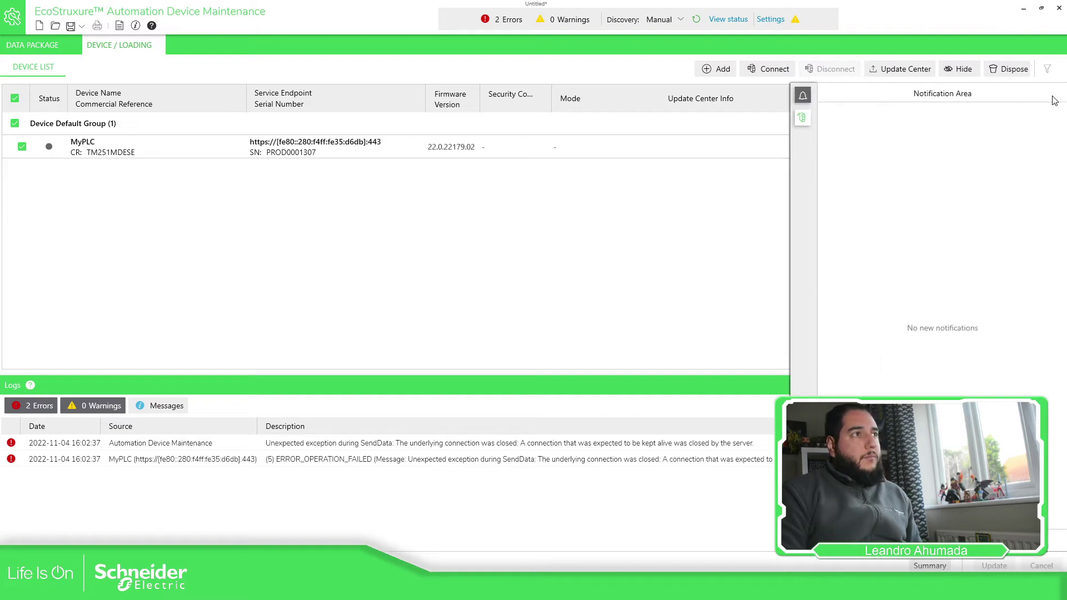
# Run a fresh device discovery to find the restarted MyPLC
pyautogui.click(801, 118)
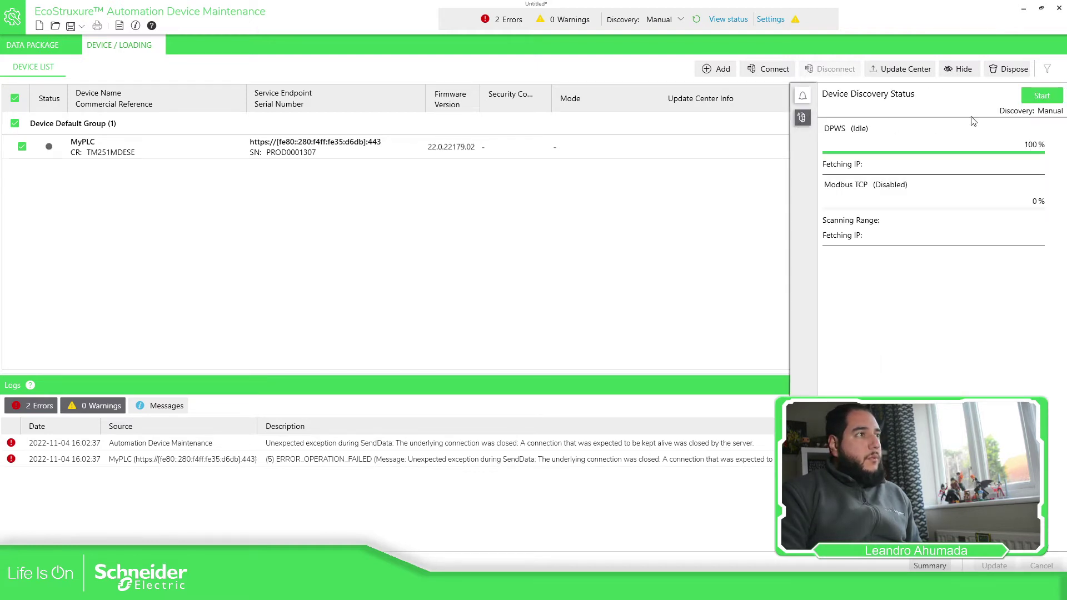
pyautogui.click(1043, 98)
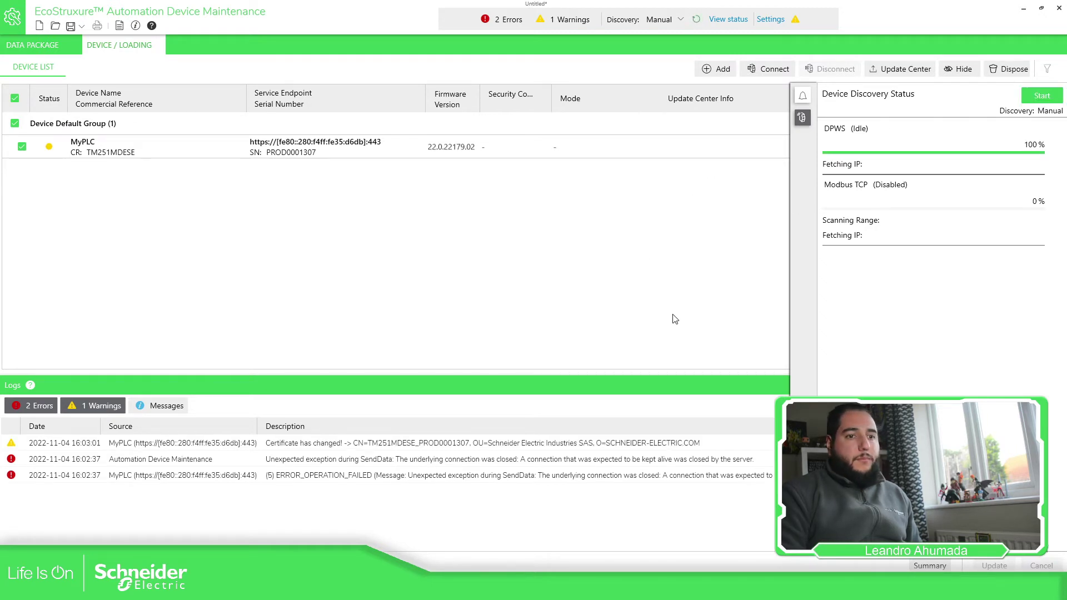
pyautogui.click(586, 253)
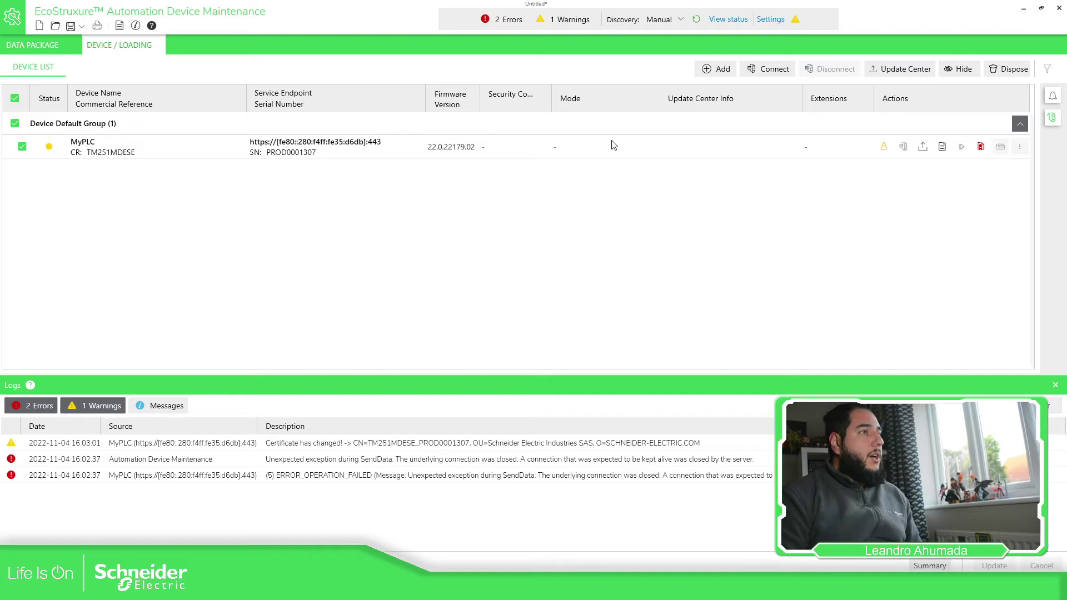
# Trust MyPLC's certificate, save its credentials to reconnect, then disconnect
pyautogui.click(981, 148)
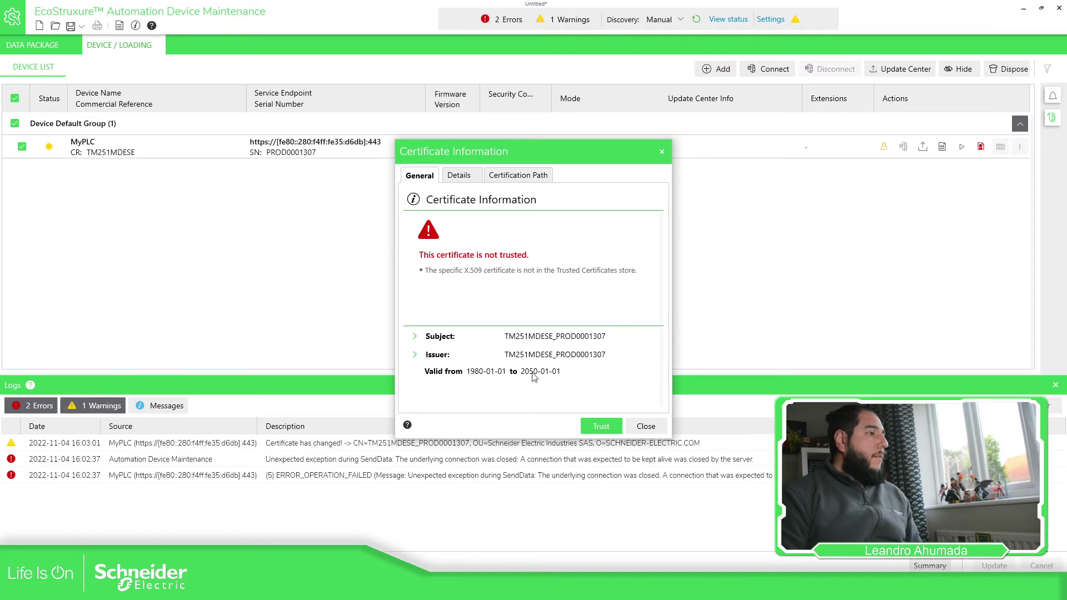
pyautogui.click(601, 427)
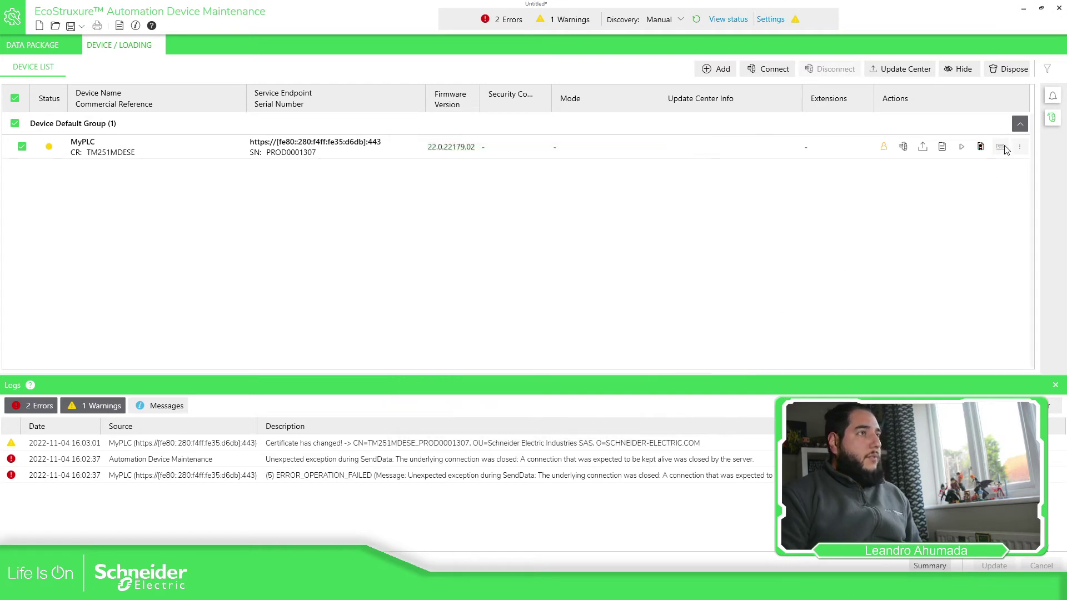
pyautogui.click(884, 146)
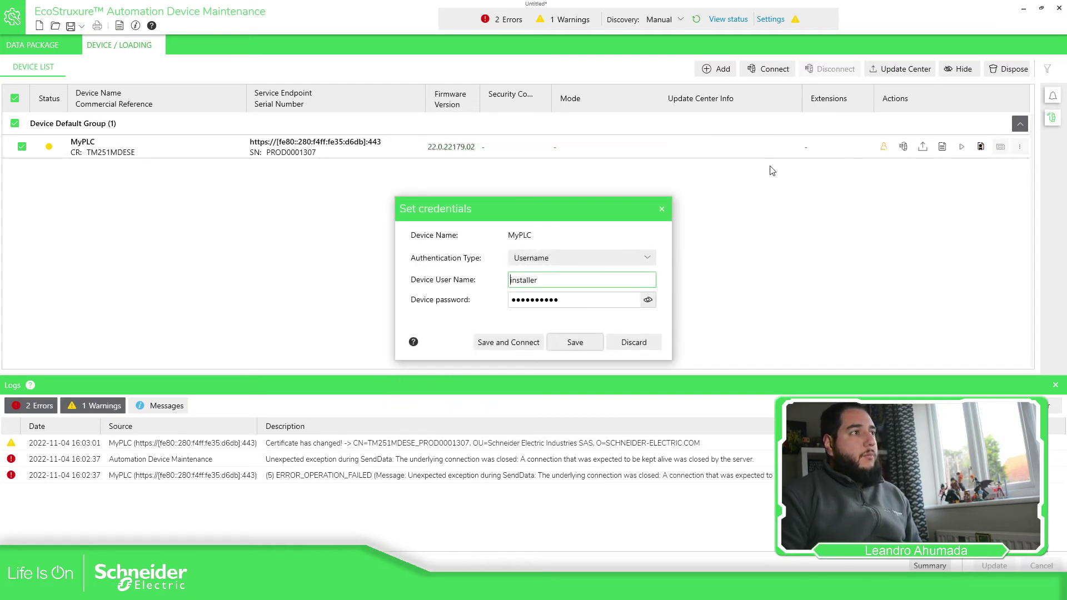
pyautogui.click(649, 300)
pyautogui.click(648, 301)
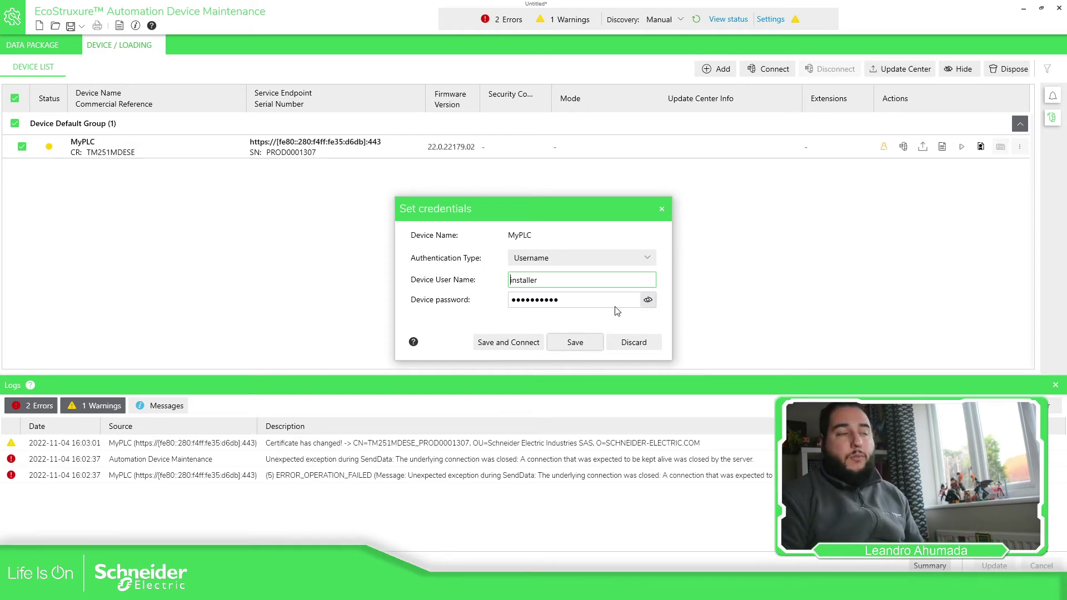
pyautogui.click(520, 345)
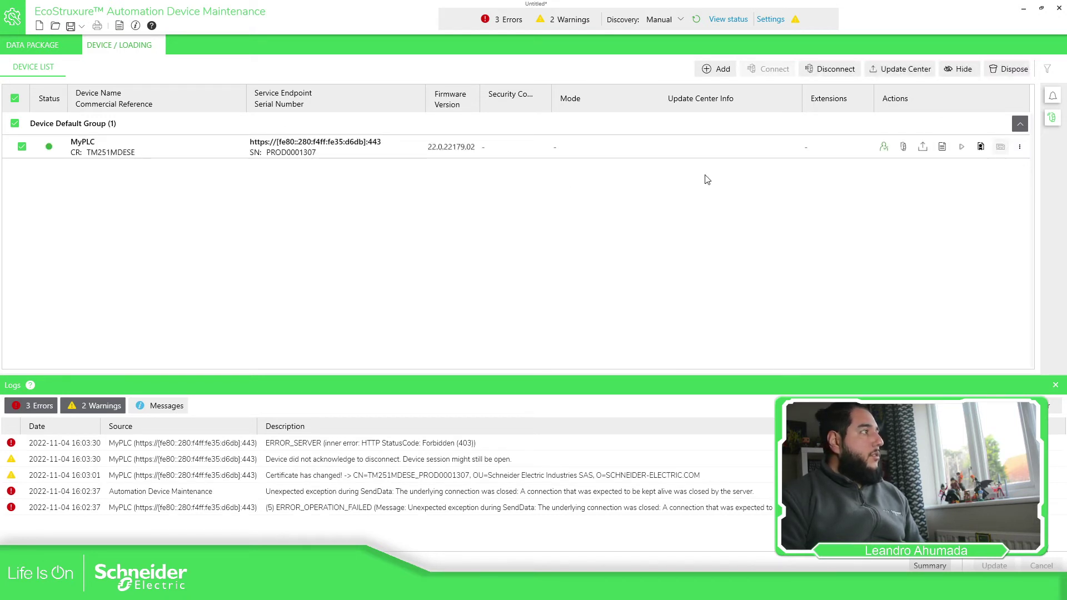
pyautogui.click(884, 147)
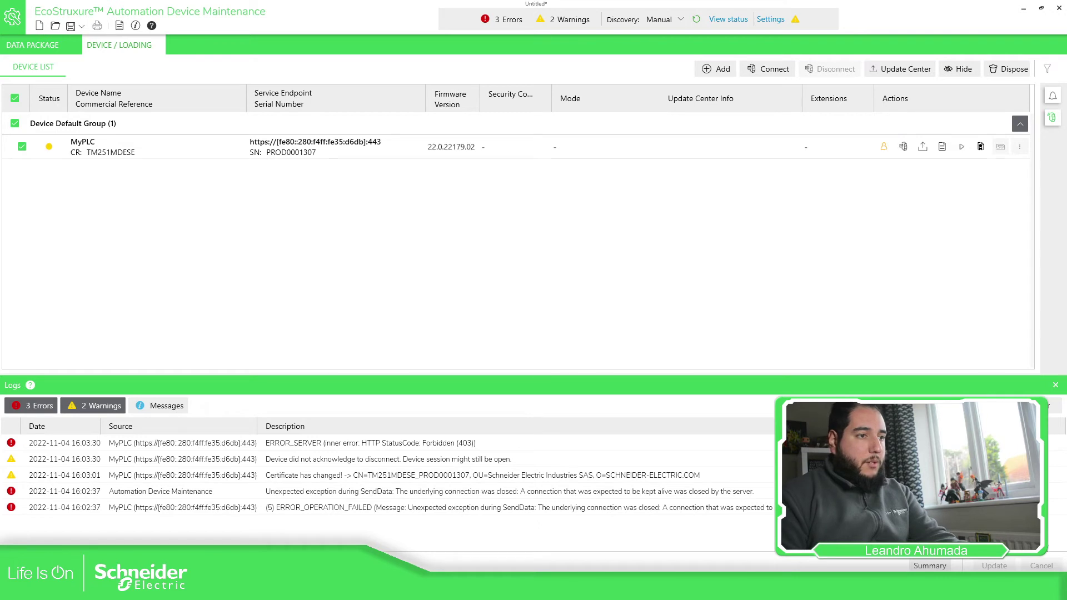
# Ping 192.168.1.51, then rerun it as a continuous ping with -t
pyautogui.write('p')
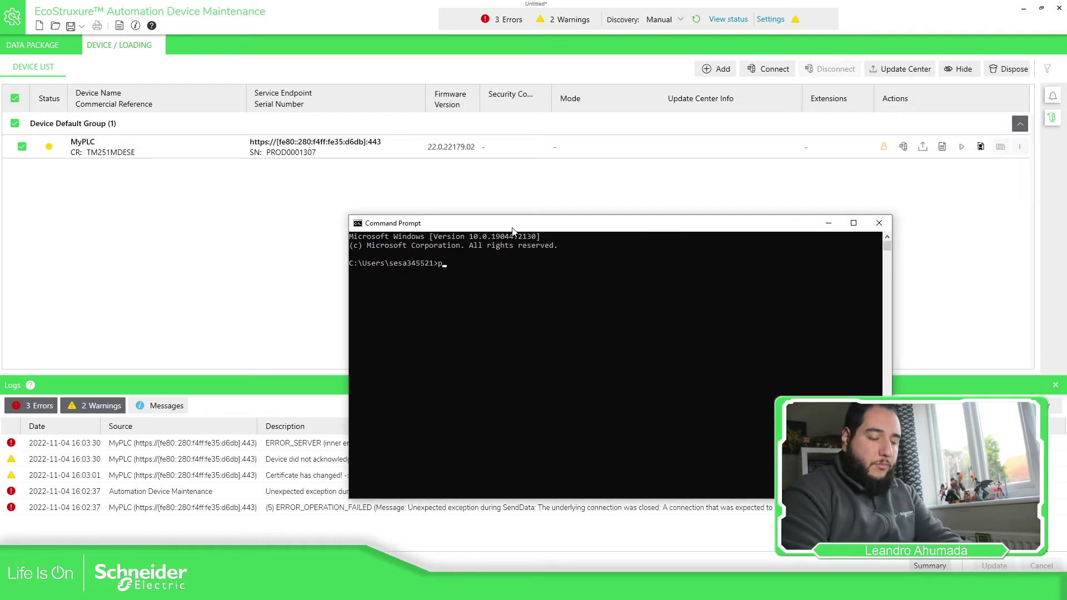
pyautogui.write('192.')
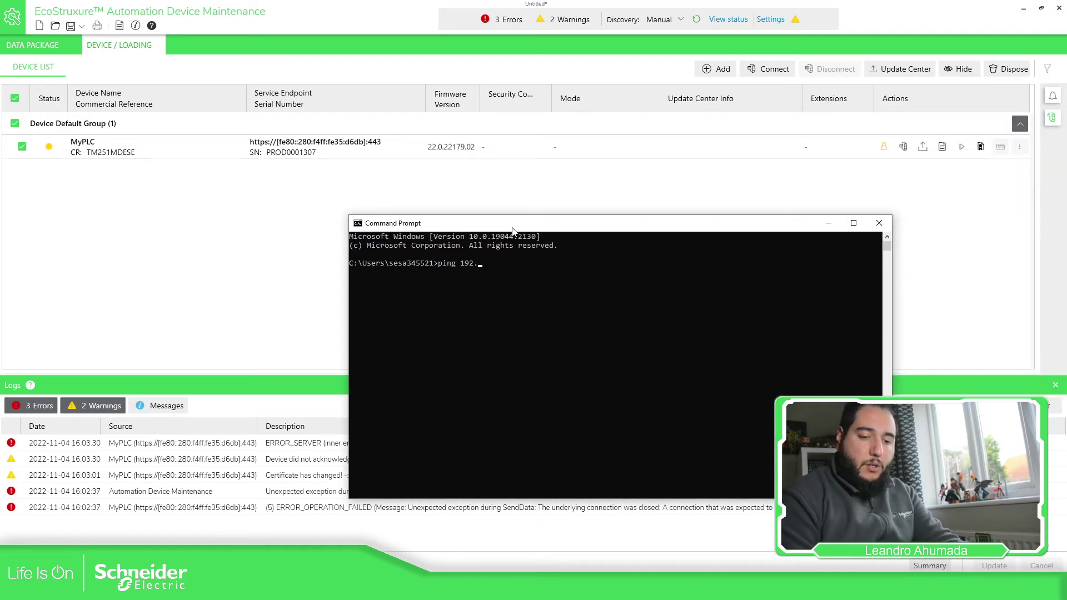
pyautogui.write('.1.51')
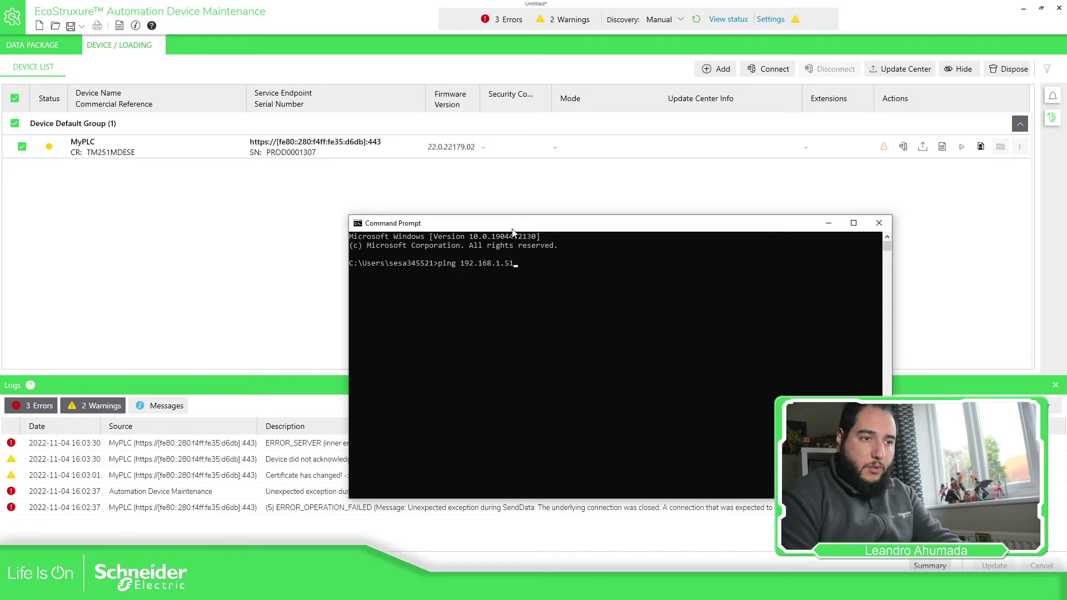
pyautogui.press('Return')
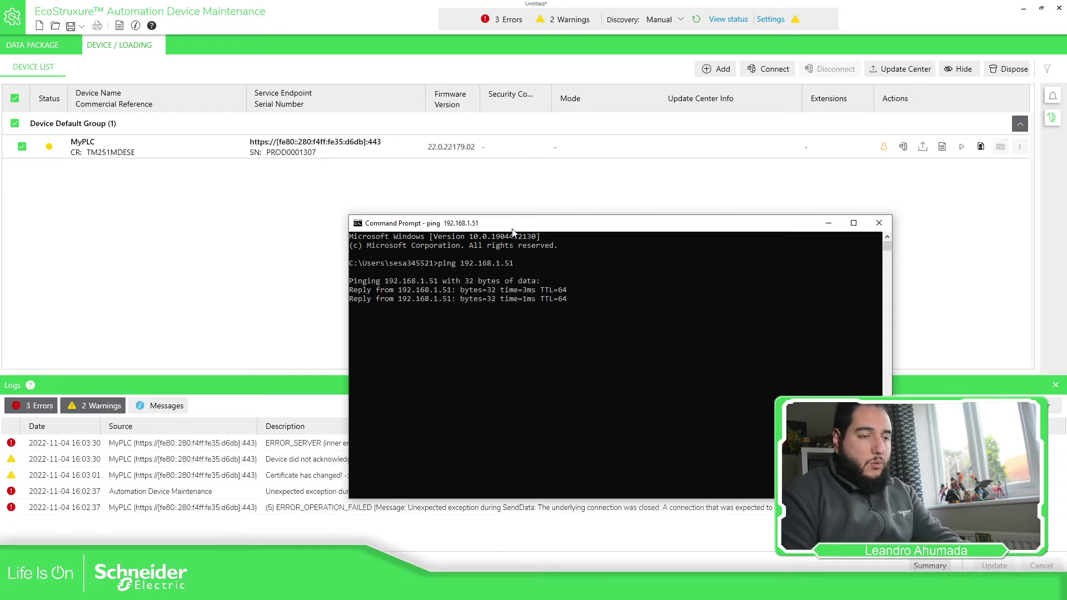
pyautogui.hotkey('ctrl', 'c')
pyautogui.press('Up')
pyautogui.write('-')
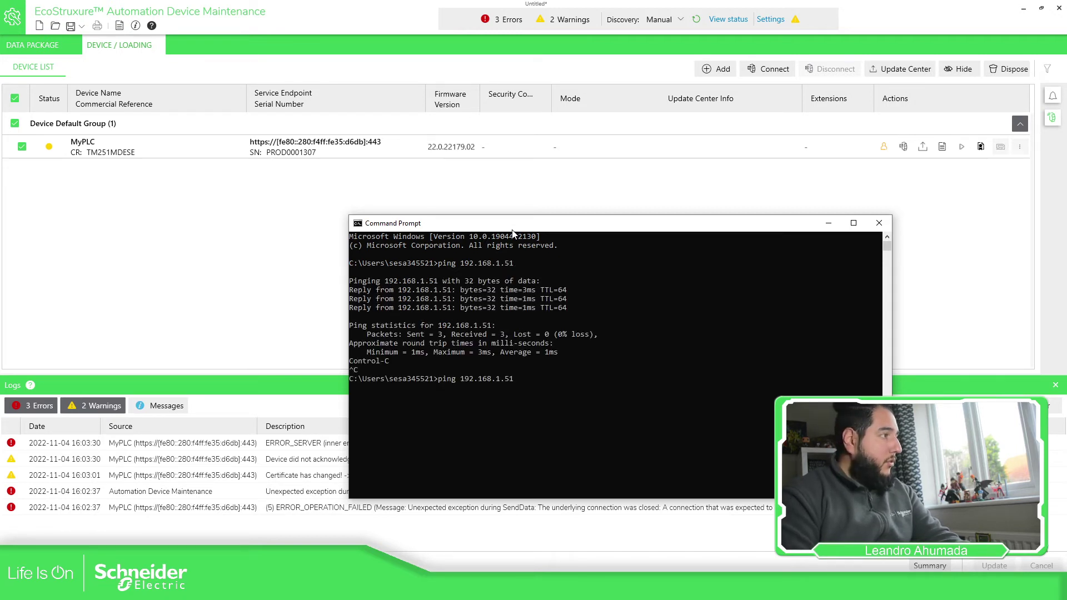
pyautogui.write('t')
pyautogui.press('Return')
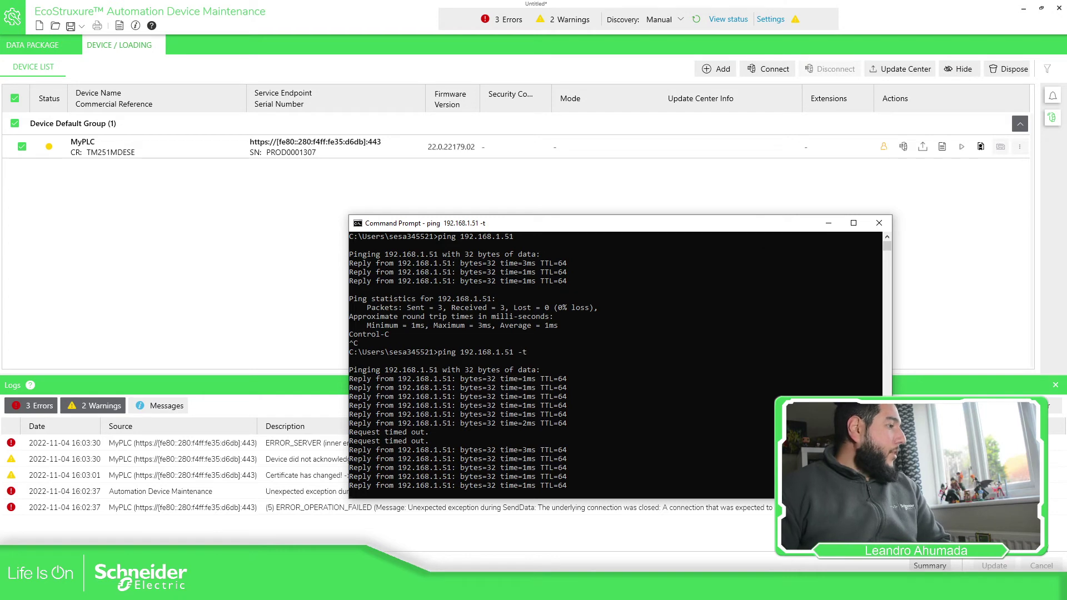
# Return to the slideshow and navigate to the yellow Practice slide
pyautogui.click(578, 555)
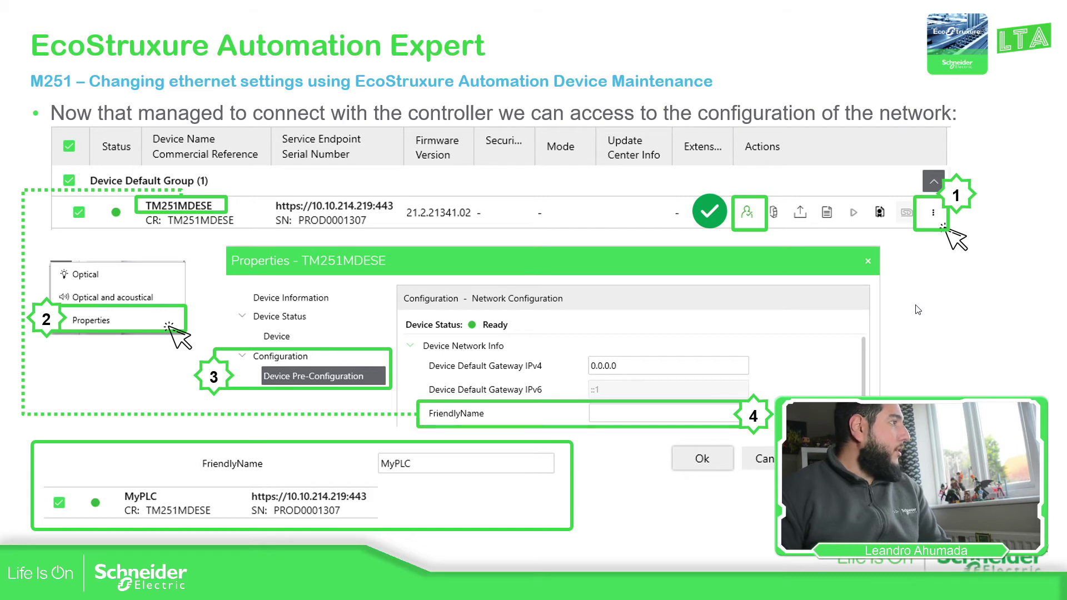
pyautogui.press('Right')
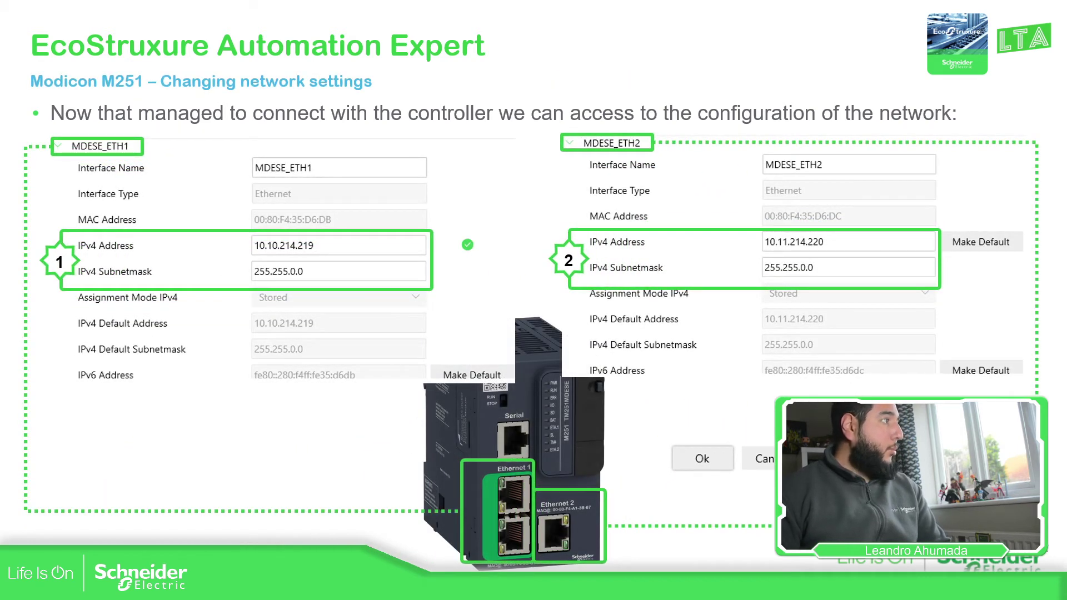
pyautogui.click(860, 381)
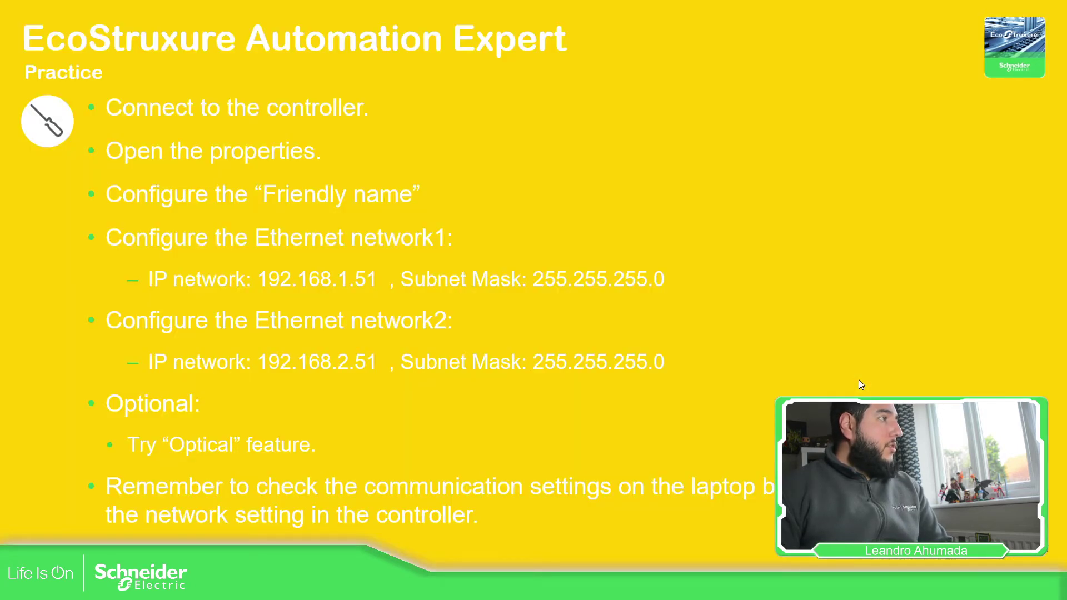
pyautogui.click(382, 105)
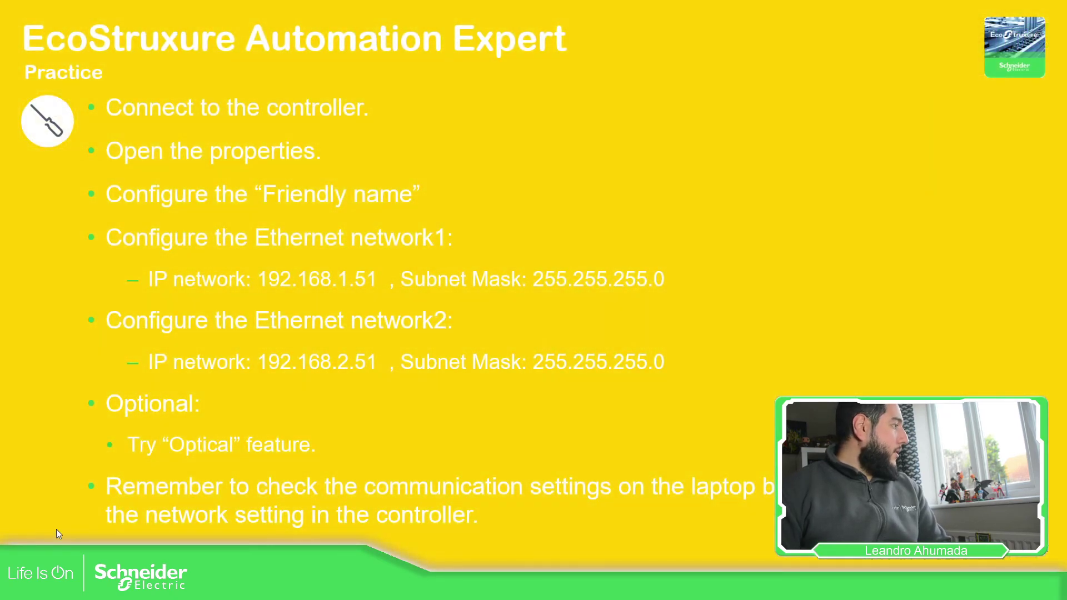
pyautogui.click(59, 531)
pyautogui.press('Left')
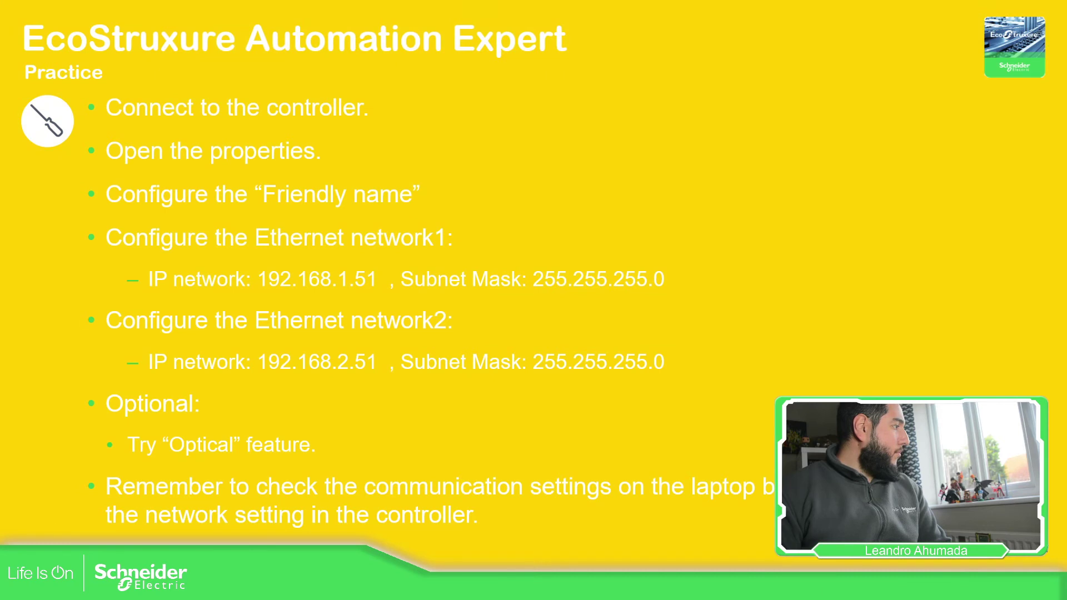
# With the red pen, tick the Connect step and circle the Optical and communication-settings bullets
pyautogui.click(45, 510)
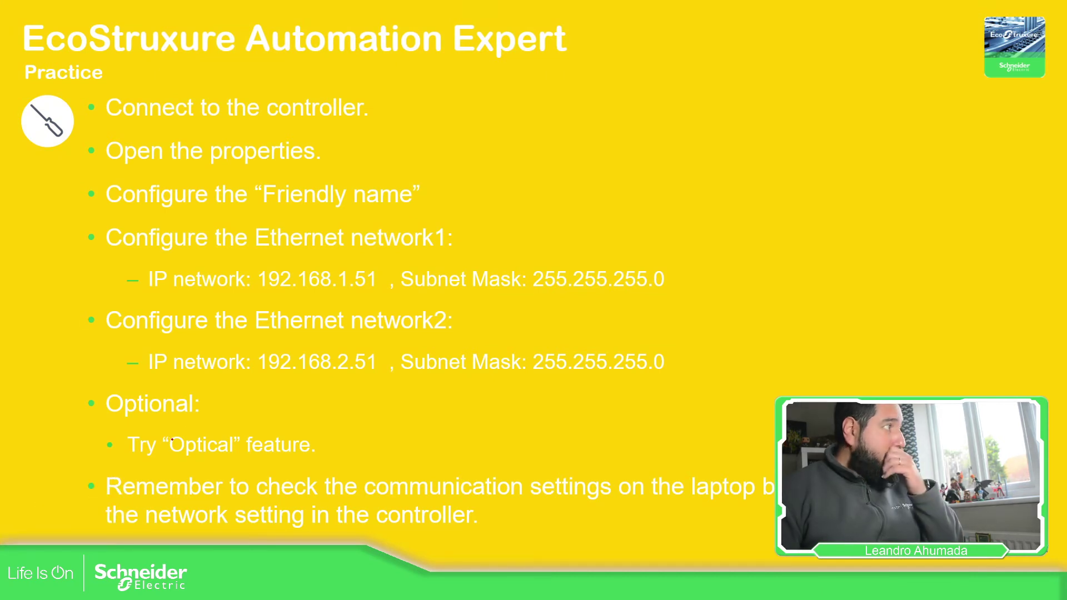
pyautogui.moveTo(383, 109); pyautogui.dragTo(421, 81)
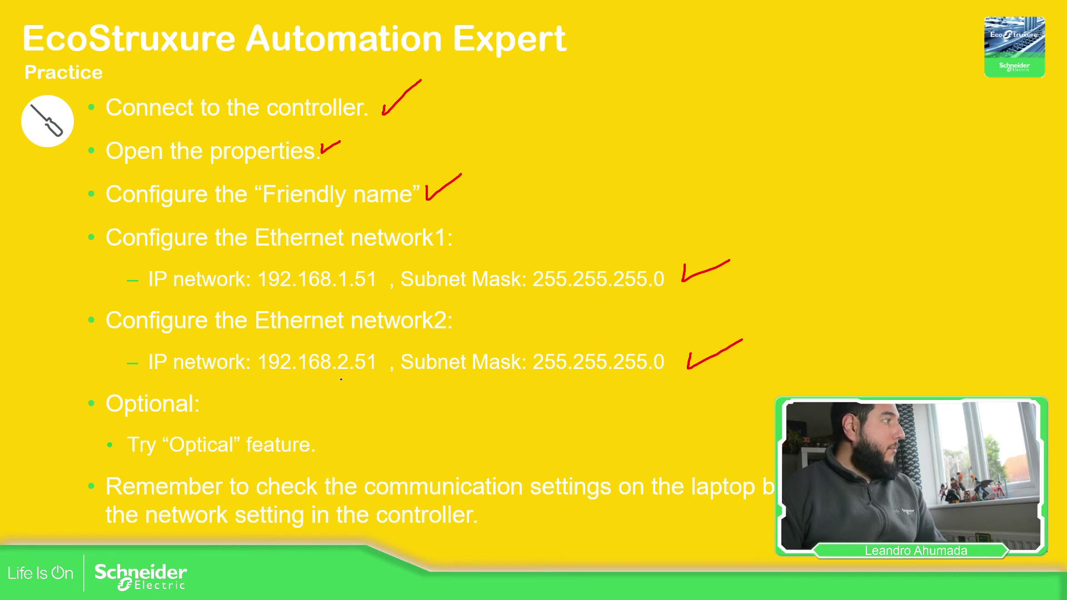
pyautogui.moveTo(337, 436)
pyautogui.mouseDown()
pyautogui.moveTo(111, 429)
pyautogui.moveTo(325, 453)
pyautogui.moveTo(414, 407)
pyautogui.mouseUp()
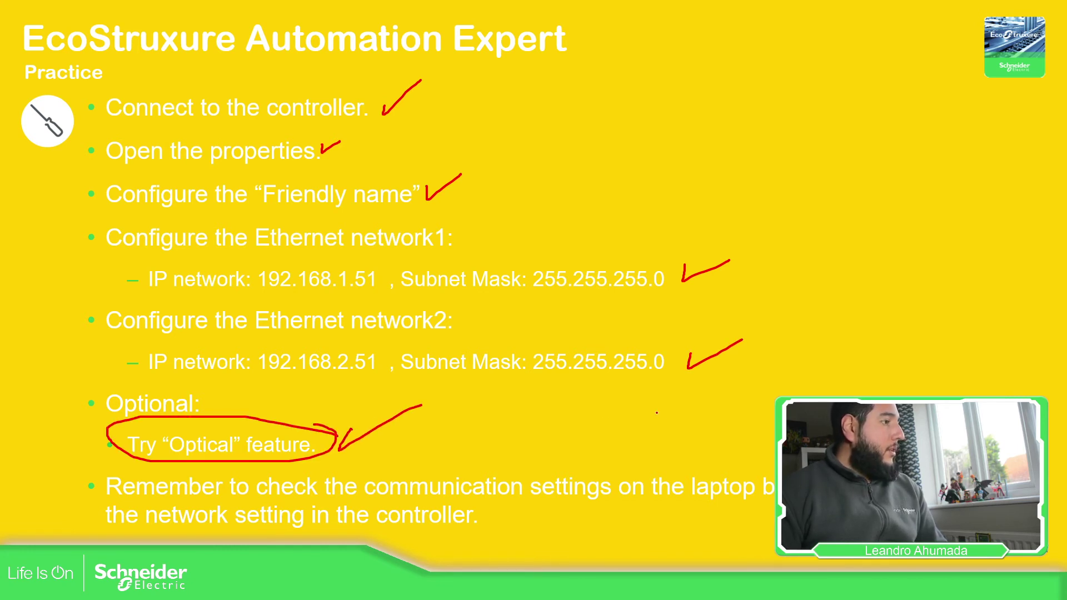
pyautogui.moveTo(199, 472)
pyautogui.mouseDown()
pyautogui.moveTo(97, 471)
pyautogui.moveTo(378, 536)
pyautogui.moveTo(776, 533)
pyautogui.moveTo(467, 477)
pyautogui.moveTo(154, 474)
pyautogui.mouseUp()
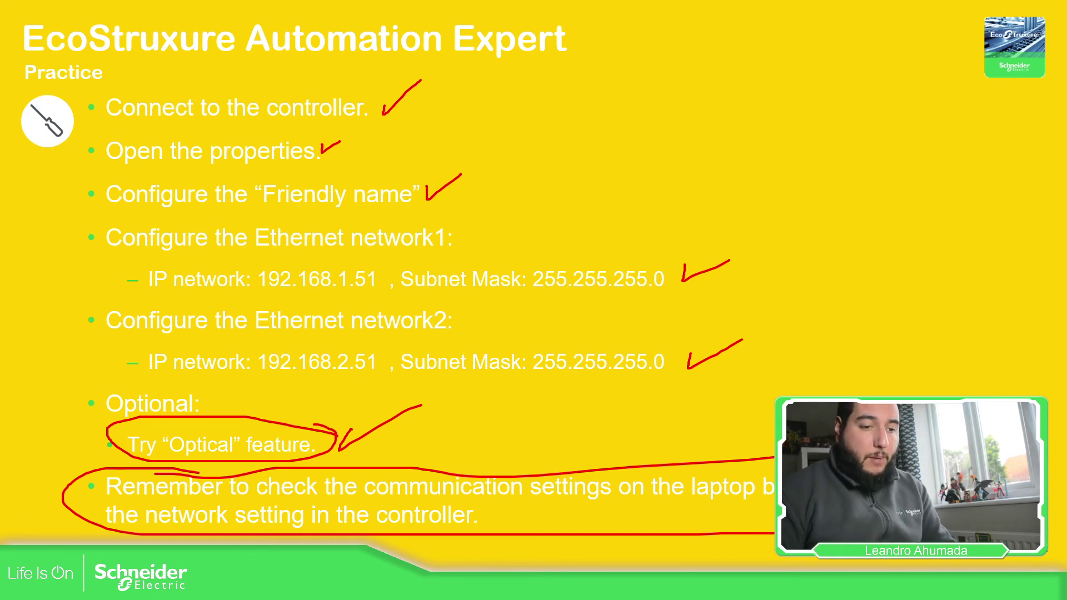
# Check that the Ethernet adapter's IPv4 settings show 192.168.1.200 with mask 255.255.255.0
pyautogui.hotkey('alt', 'Tab')
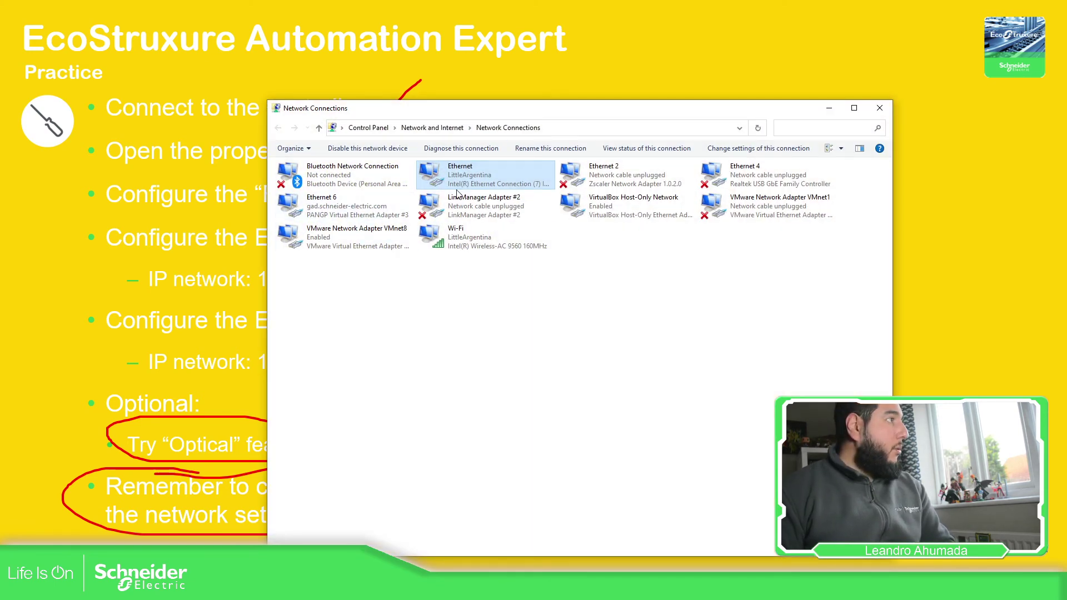
pyautogui.rightClick(462, 179)
pyautogui.click(523, 281)
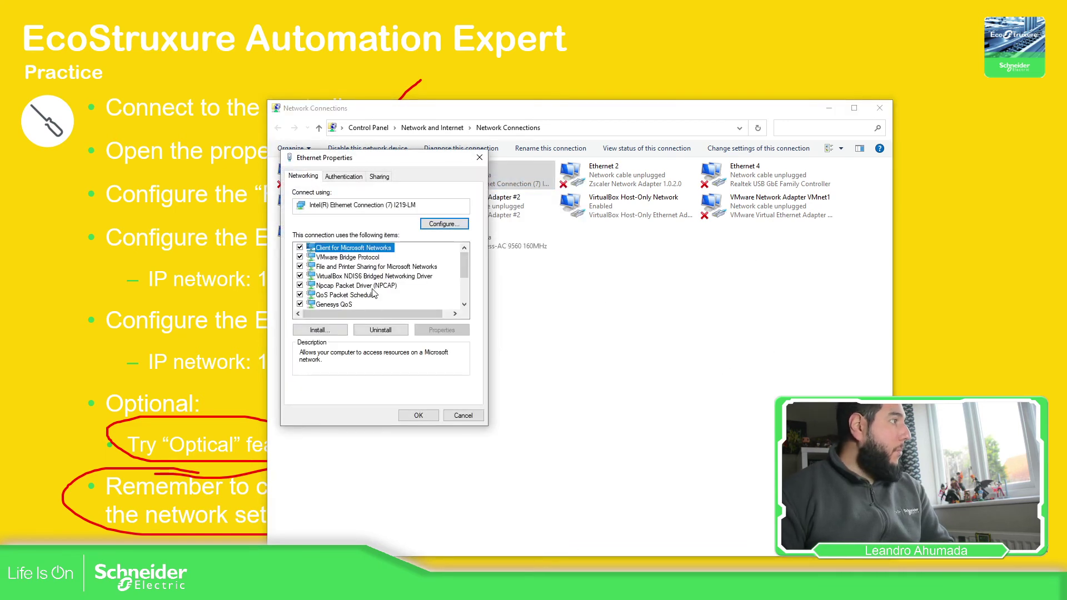
pyautogui.scroll(-1, 374, 289)
pyautogui.doubleClick(403, 286)
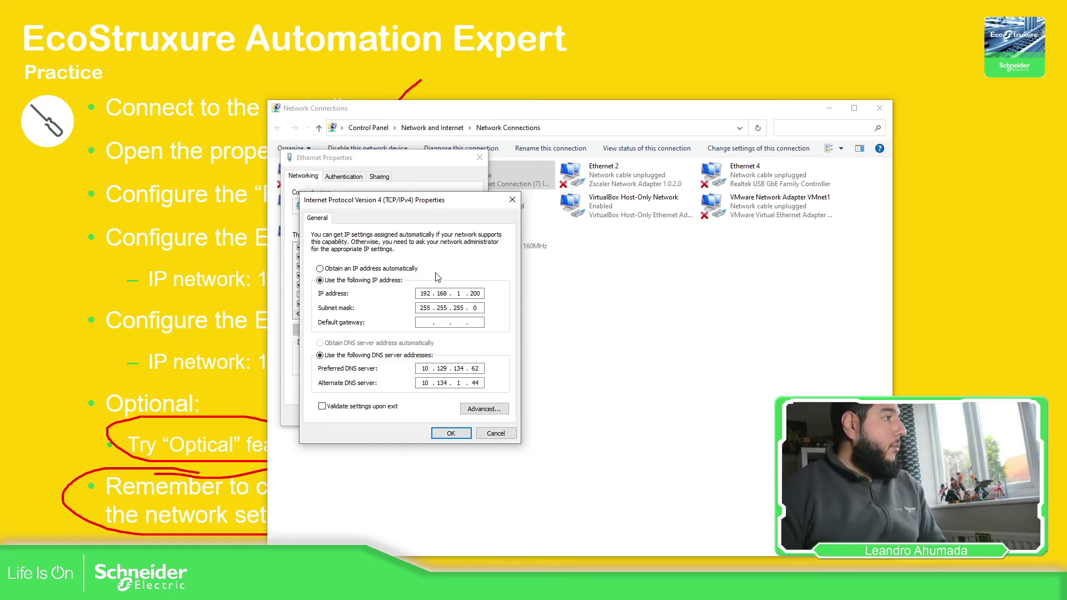
# Leave the IPv4 and Ethernet properties unchanged and close Network Connections
pyautogui.click(503, 436)
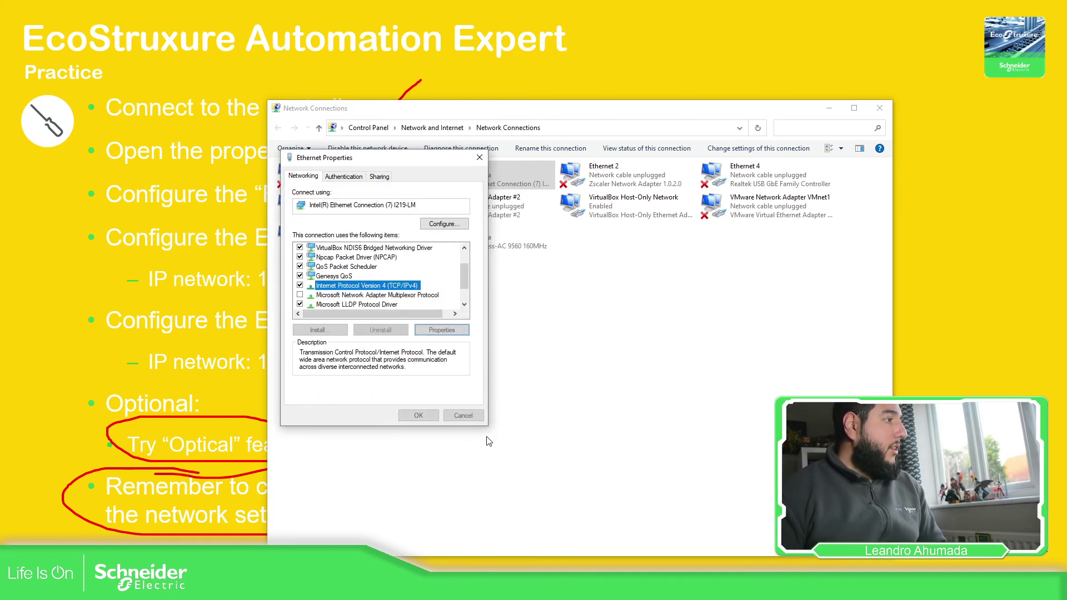
pyautogui.click(462, 421)
pyautogui.click(538, 410)
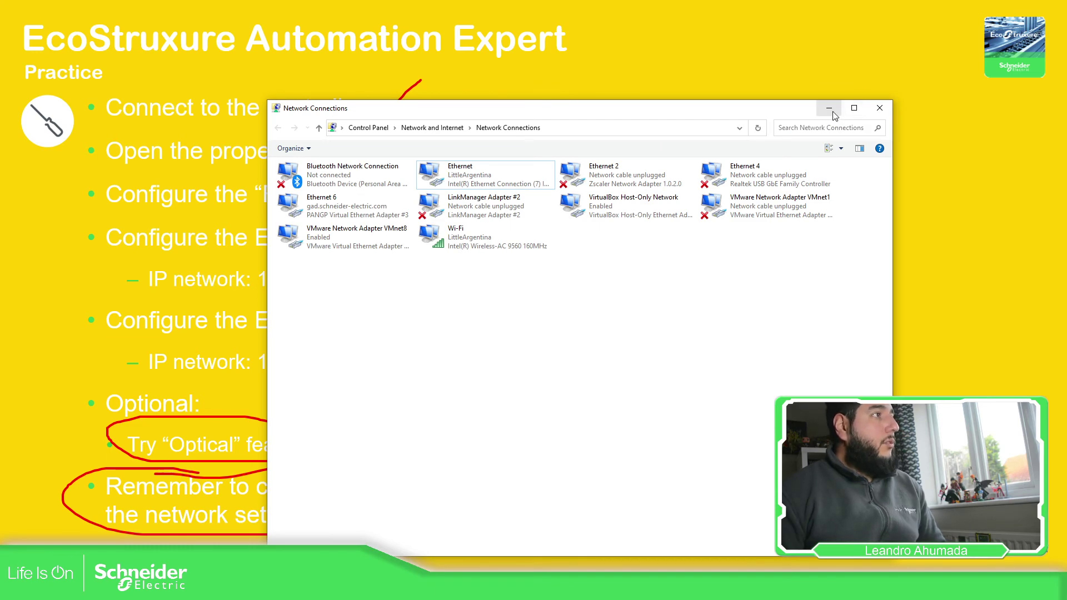
pyautogui.click(880, 109)
pyautogui.press('Right')
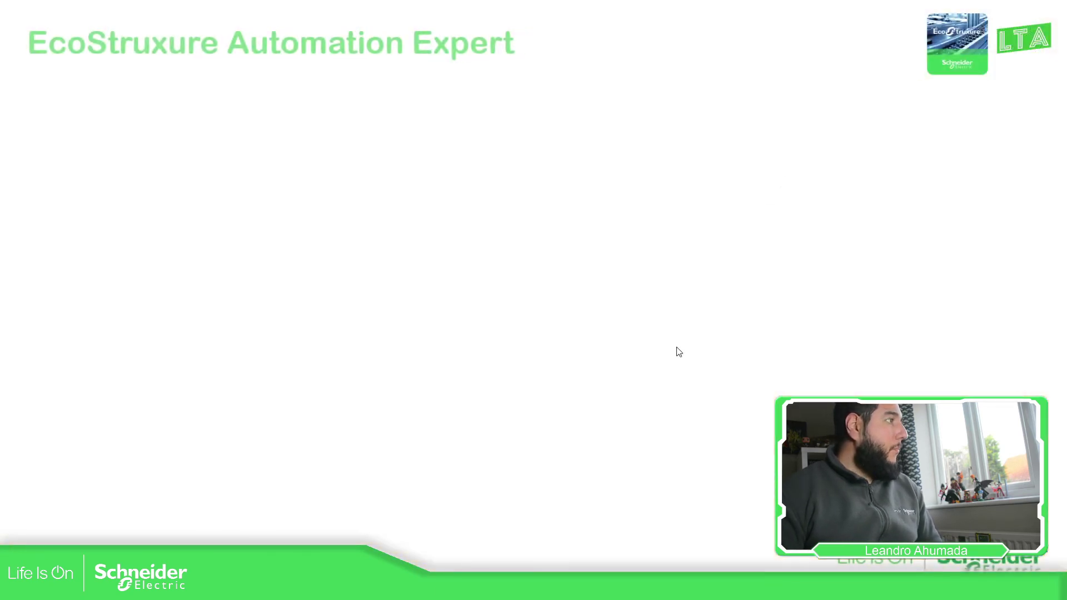